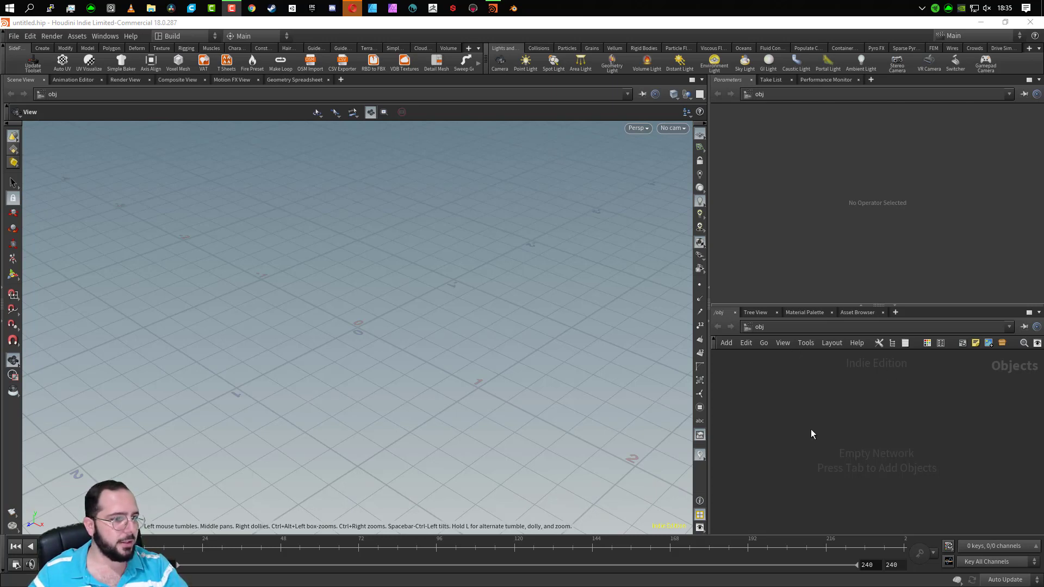
- Create a box geometry object in the object network and rename it TEST
click(793, 419)
key(Tab)
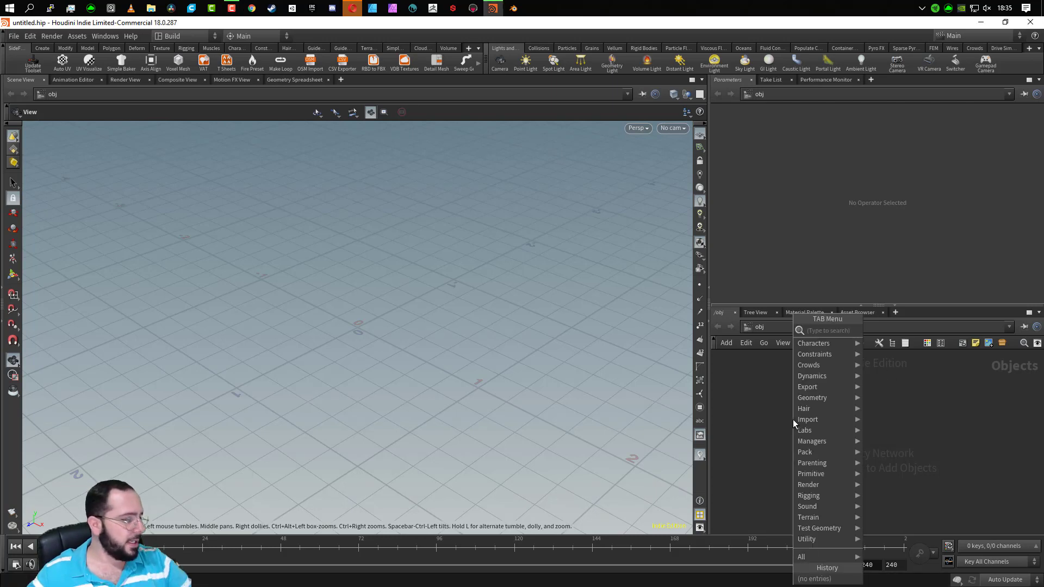
text(box)
key(Return)
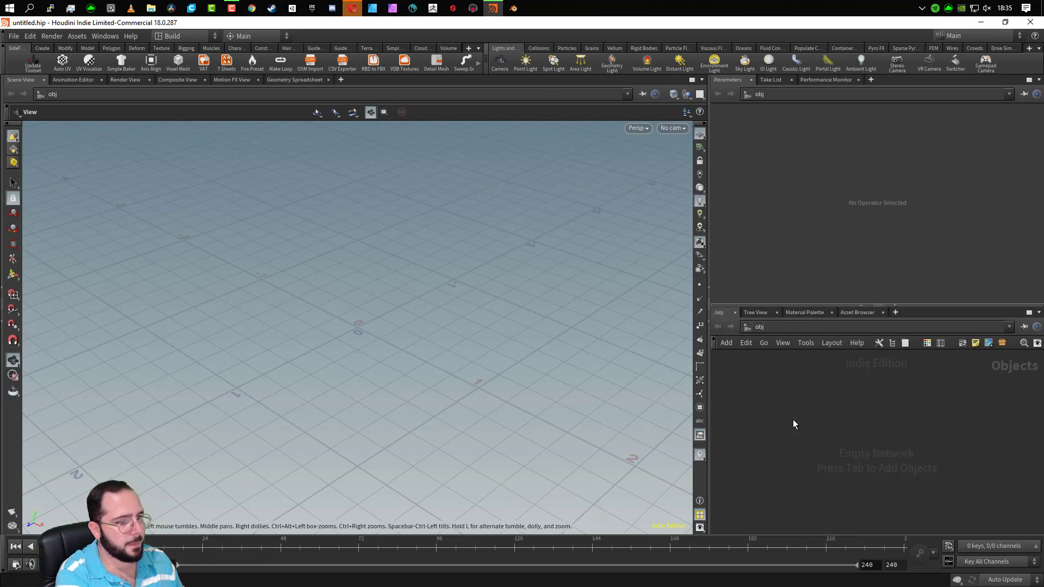
click(793, 420)
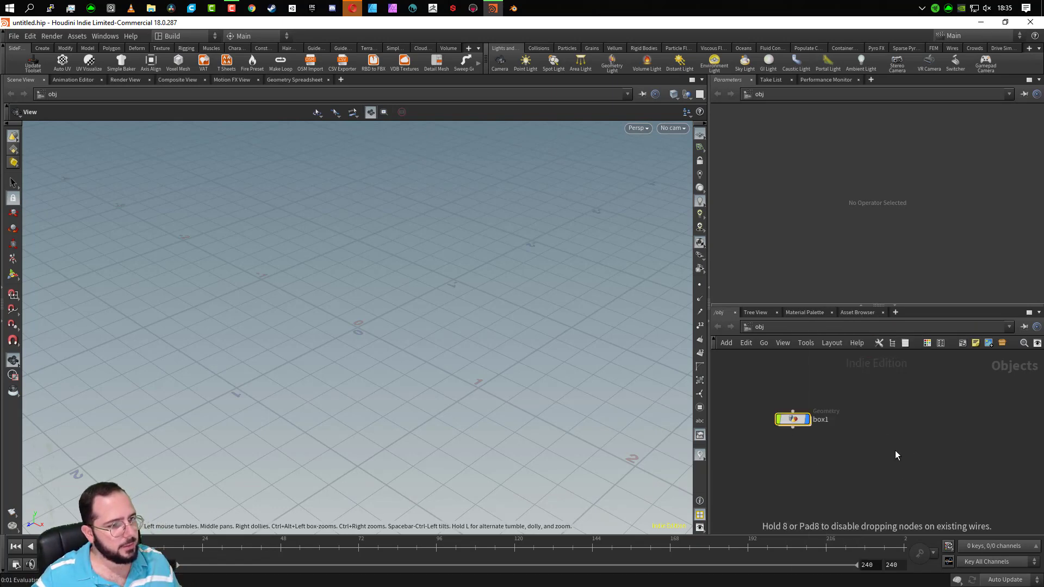
double_click(821, 420)
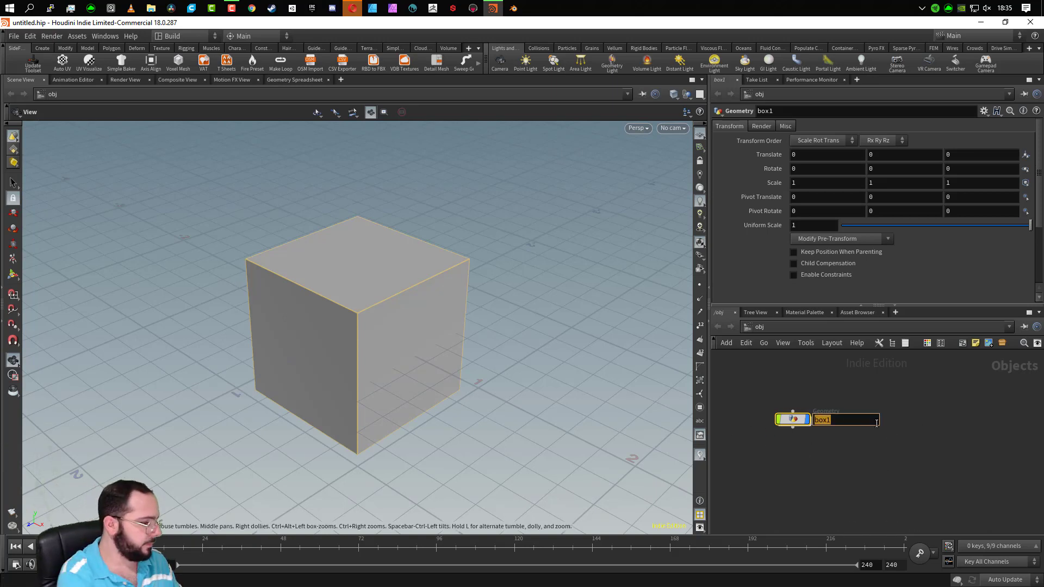
text(TEST)
key(Return)
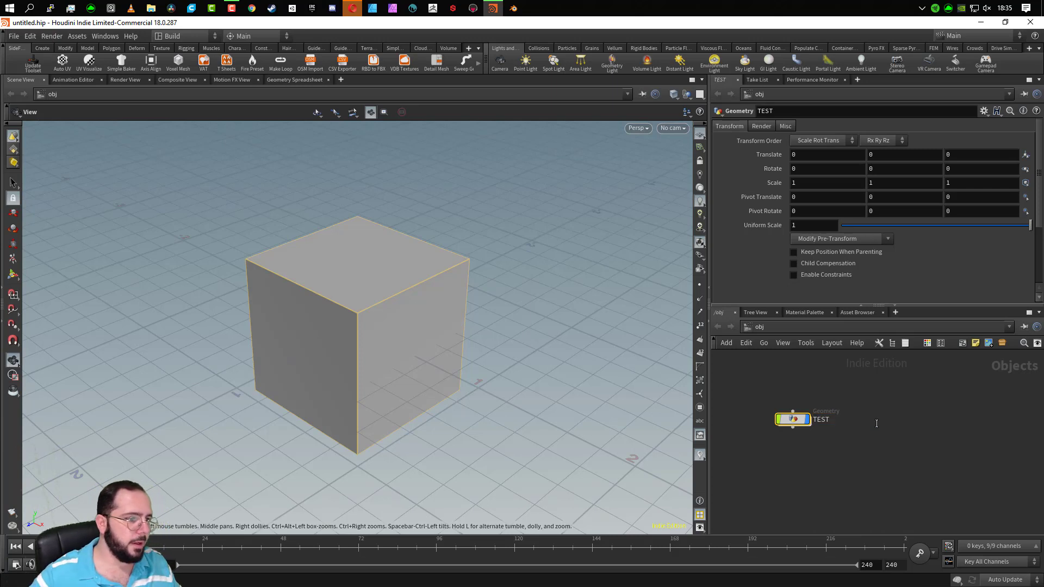
- Go inside the TEST object and add a Sphere node beside the existing box node
double_click(794, 419)
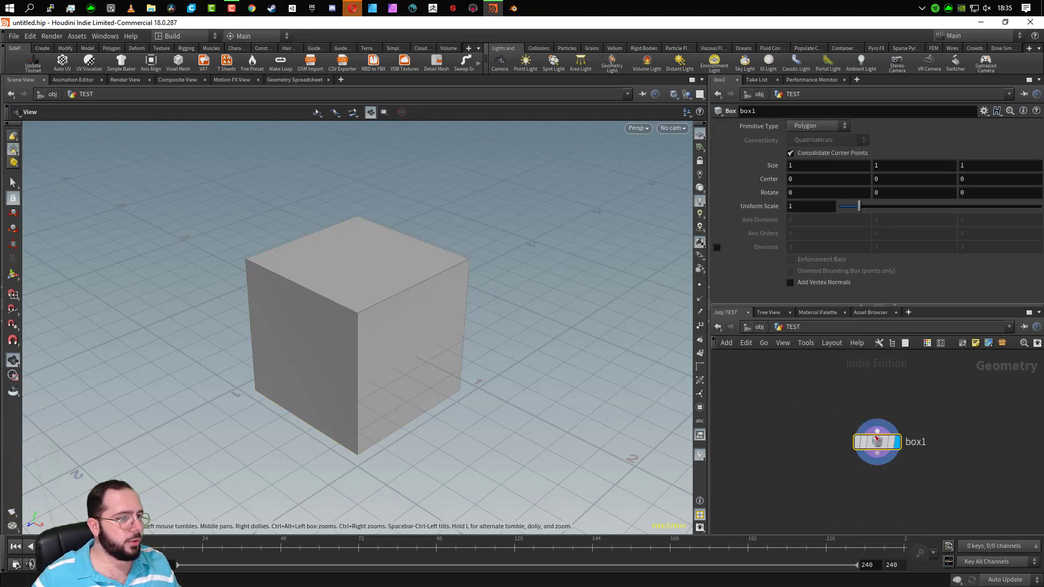
drag(876, 438, 778, 412)
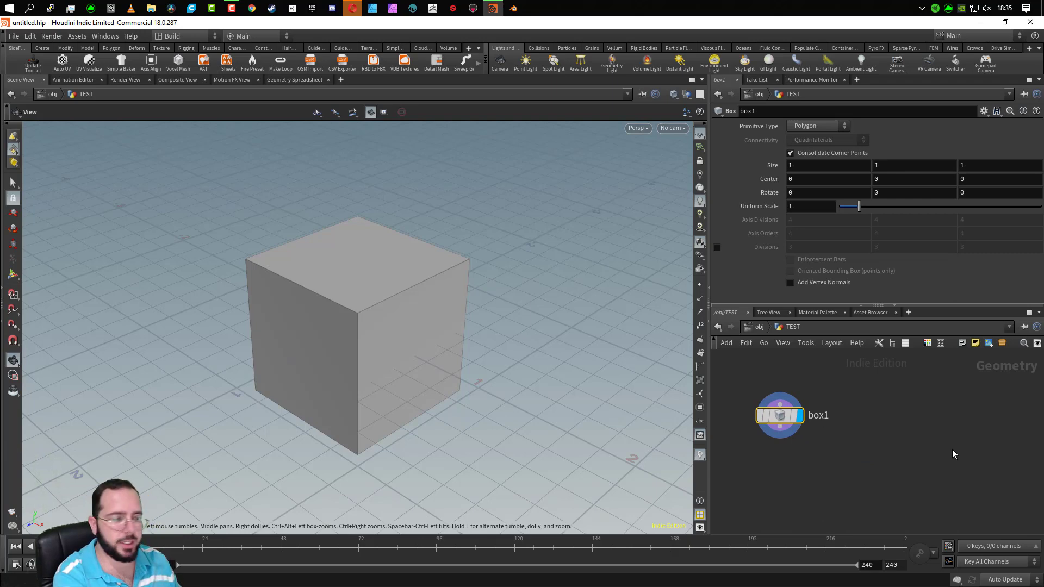
key(Tab)
text(spher)
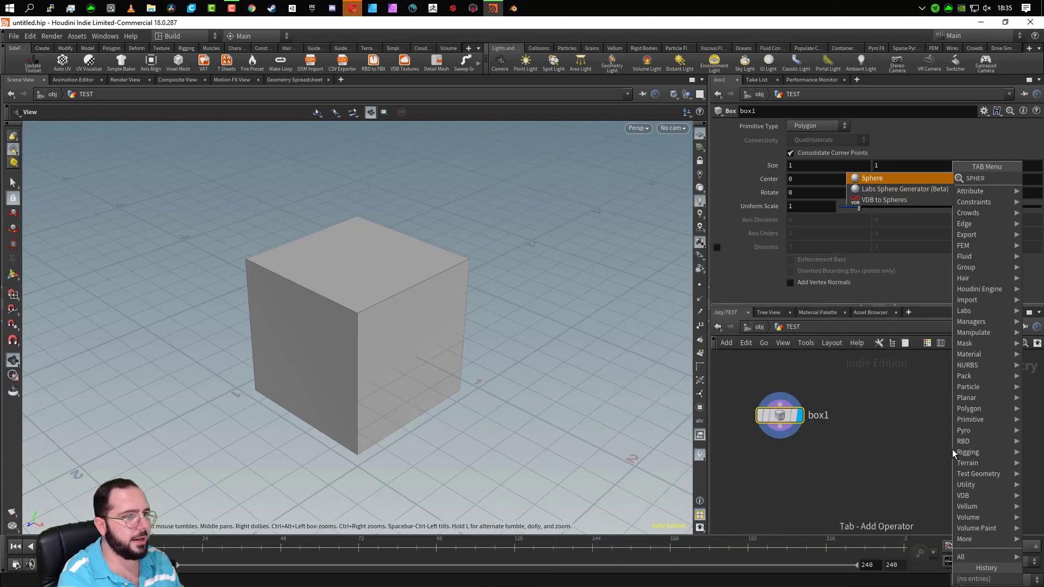
click(881, 181)
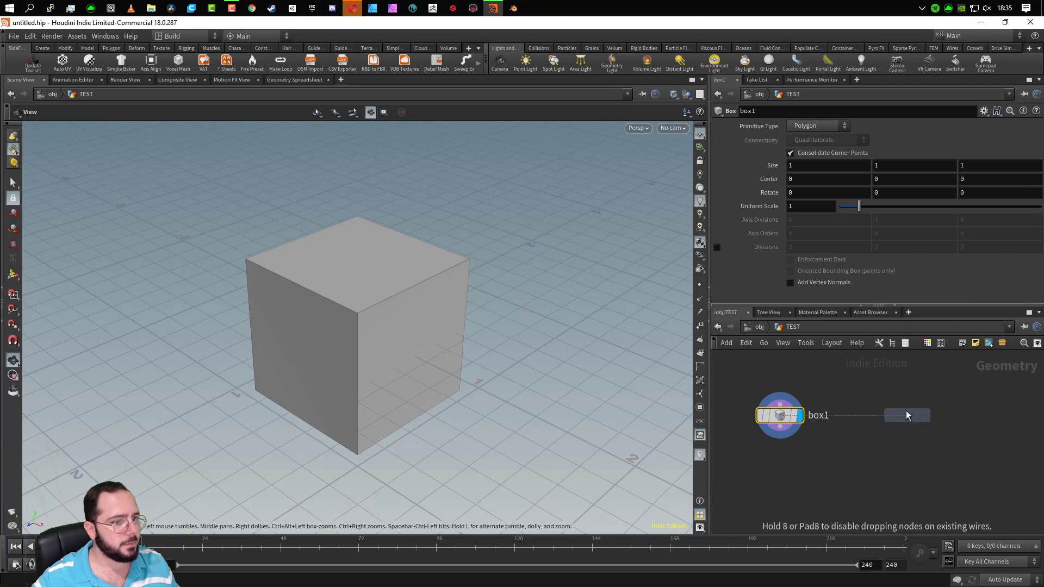
click(906, 414)
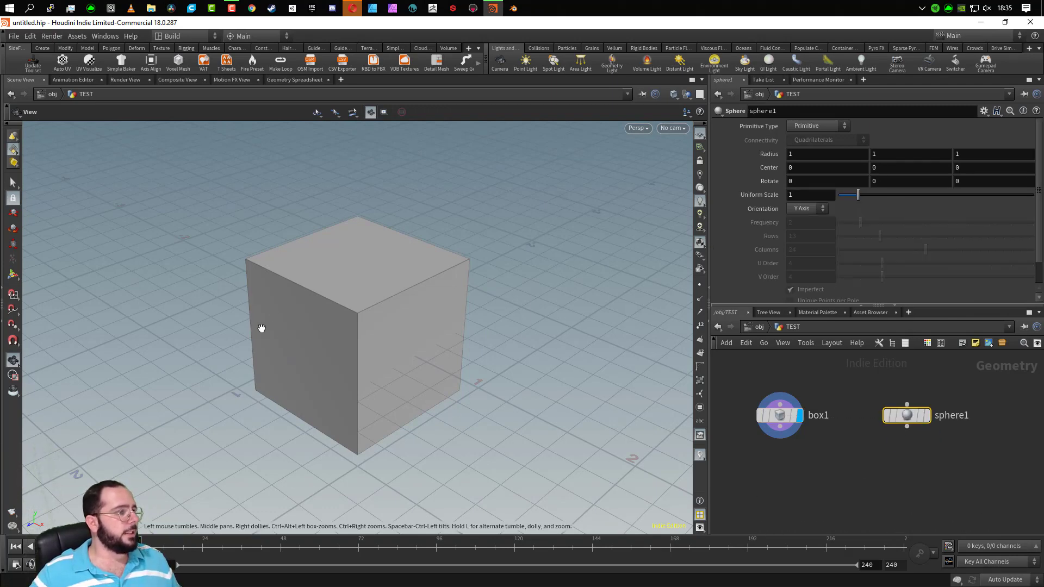
mouse_move(803, 421)
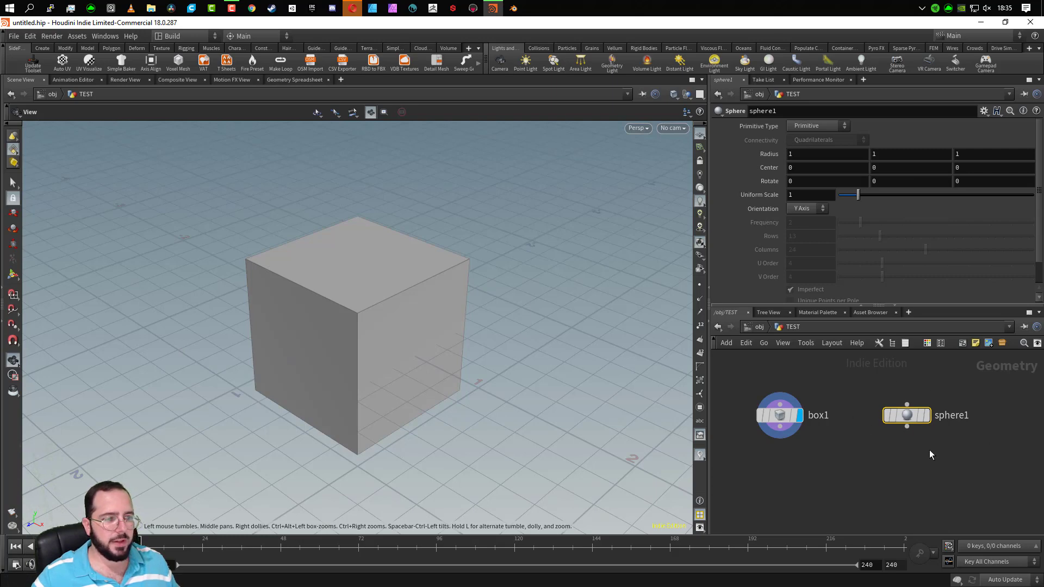
- Display the sphere in the viewport and make it a Polygon primitive with a frequency of 5
click(927, 415)
scroll(373, 380, down, 5)
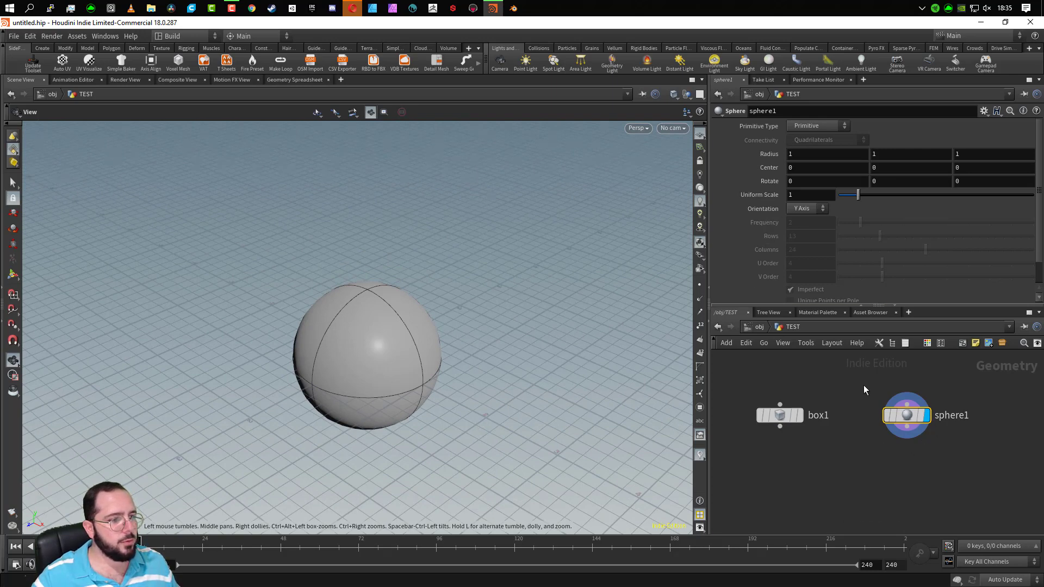
click(812, 129)
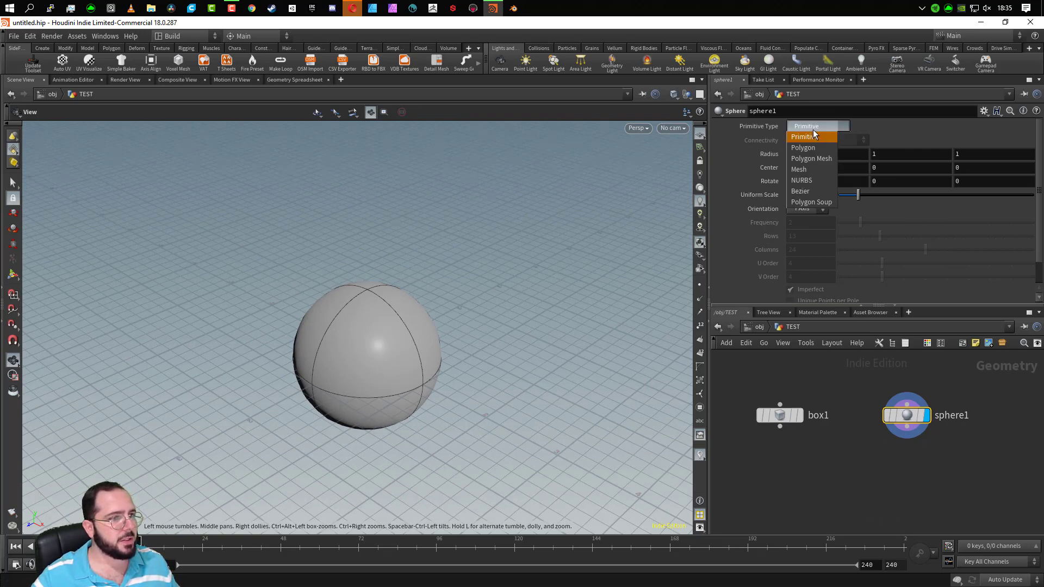
click(814, 148)
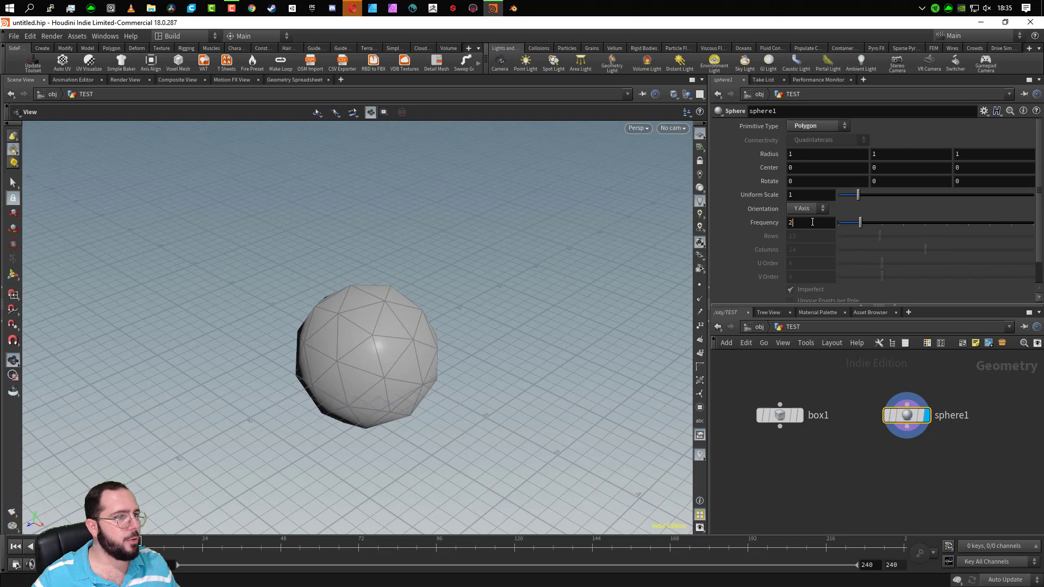
double_click(812, 222)
text(5)
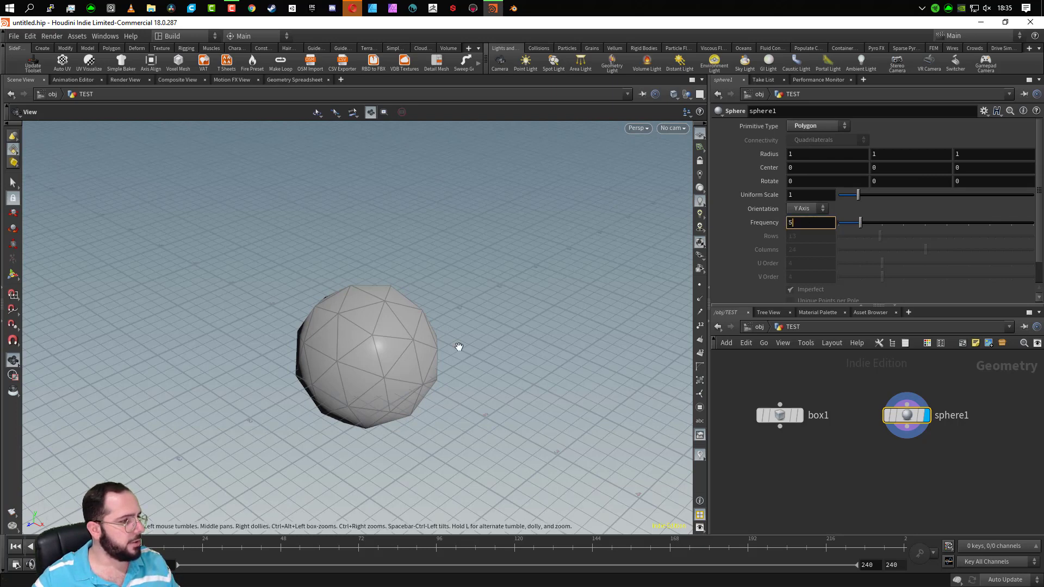
key(Return)
drag(410, 455, 401, 435)
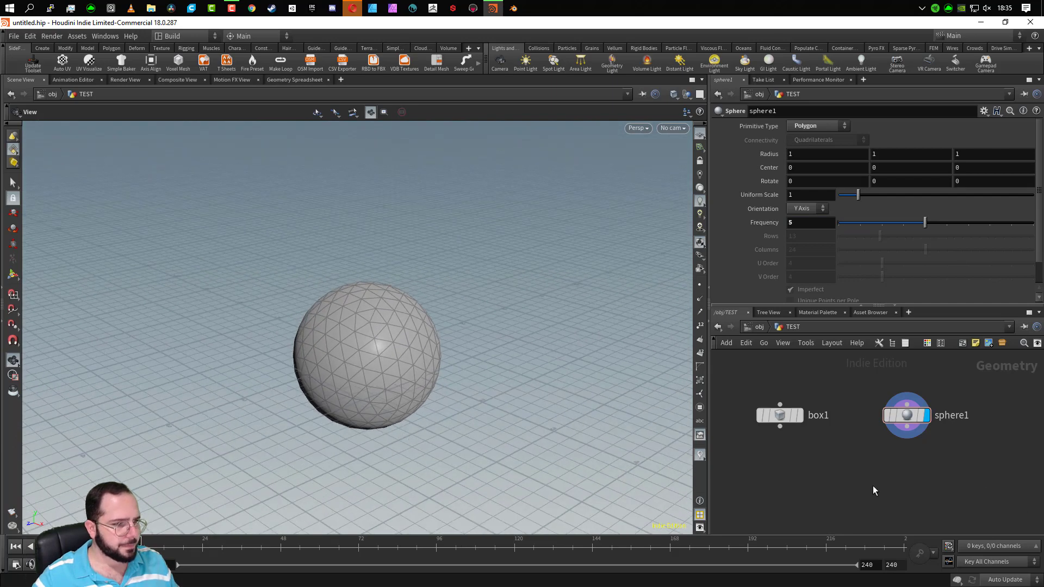
- Add a Null node below the box and sphere nodes and rename it GEOMETRIA_FINAL
middle_drag(869, 462, 881, 480)
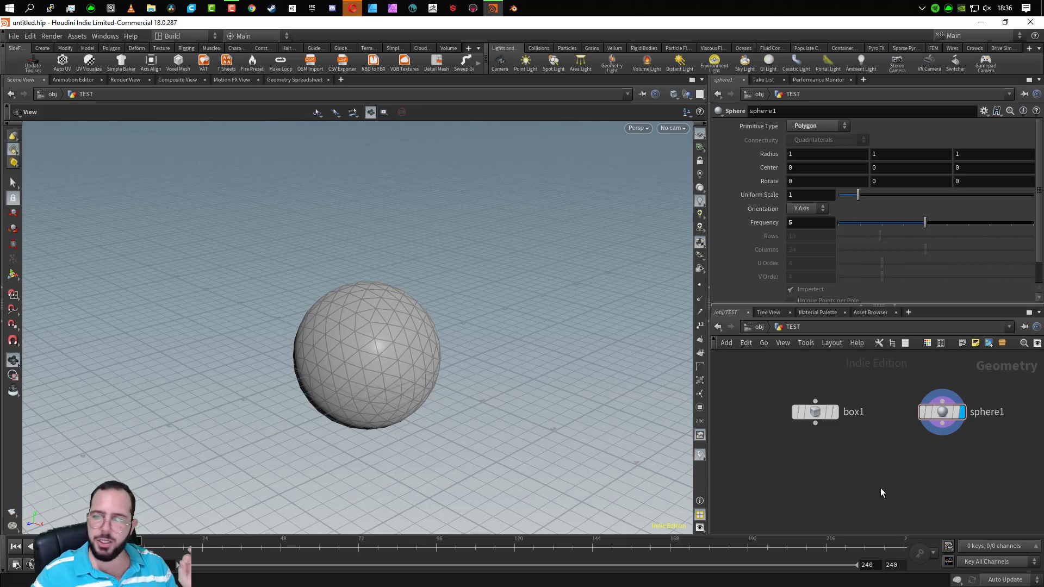
key(Tab)
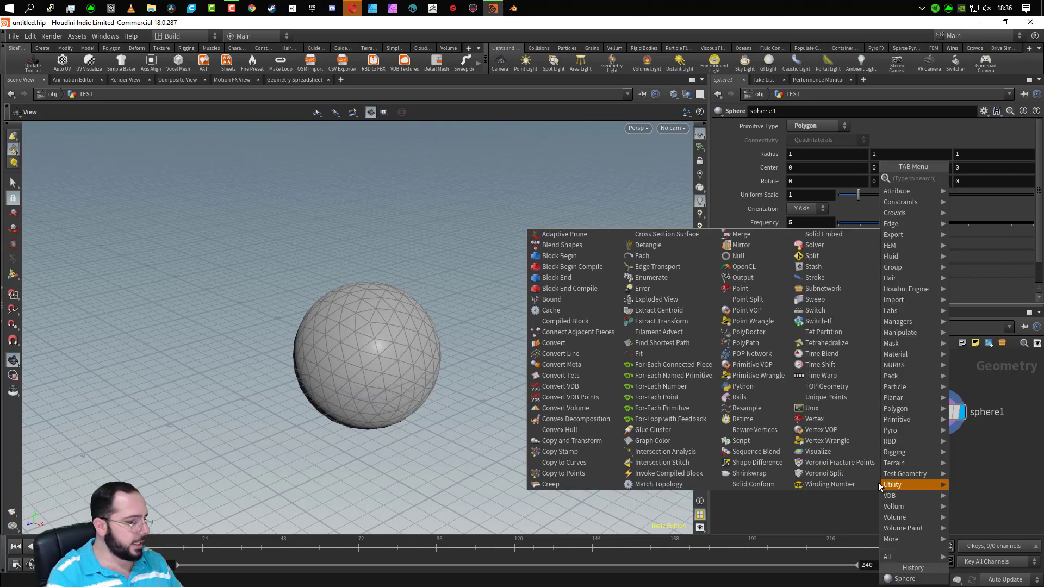
text(NULL)
key(Return)
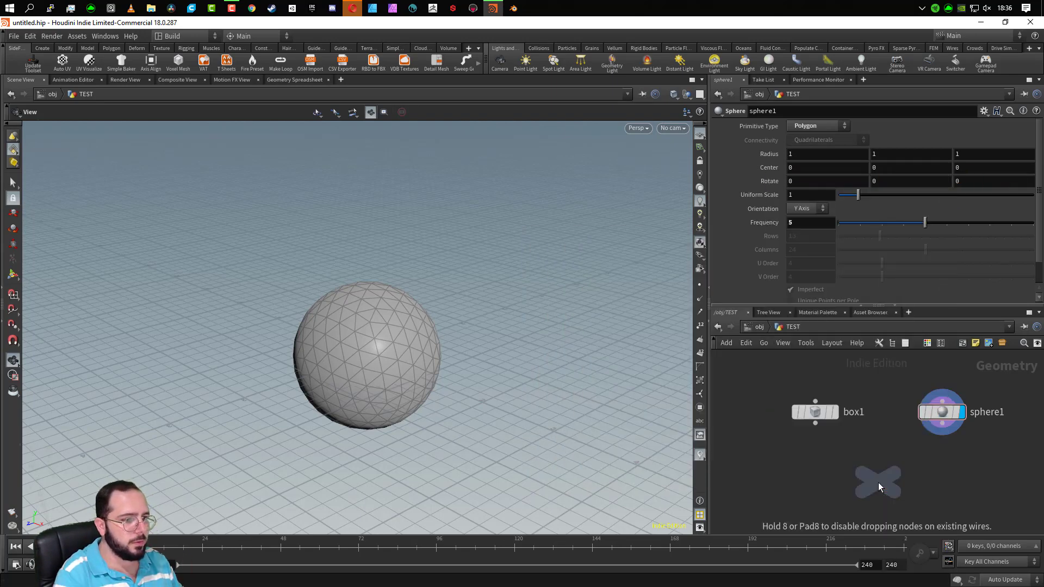
click(891, 482)
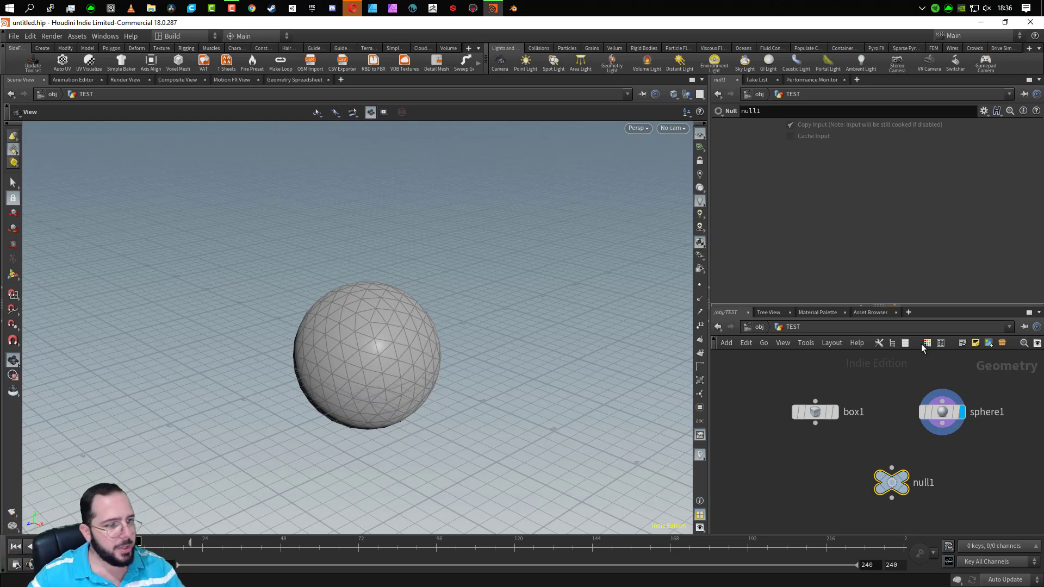
double_click(927, 483)
text(G)
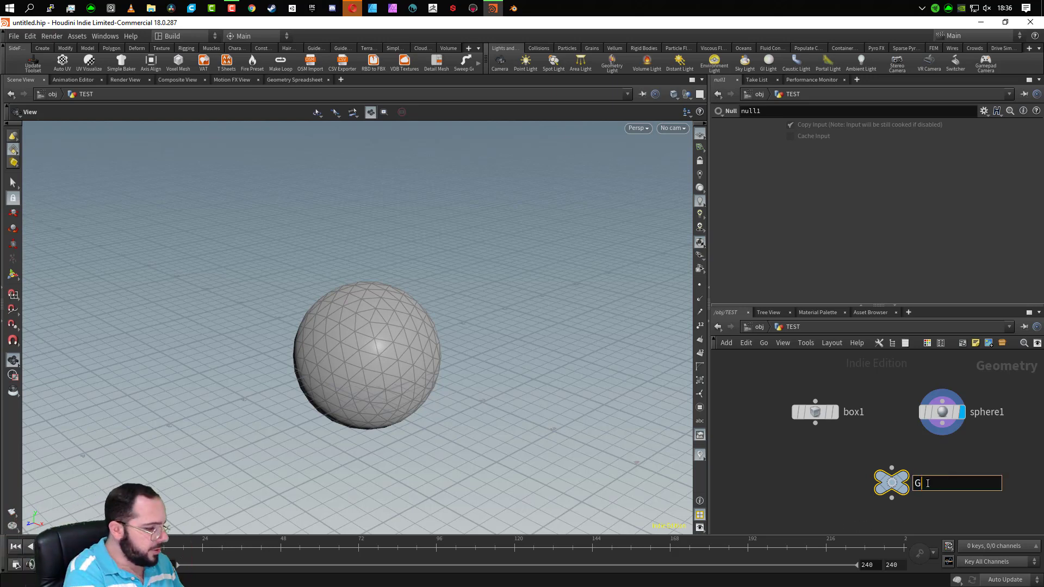
text(EOMETRIA_FINAL)
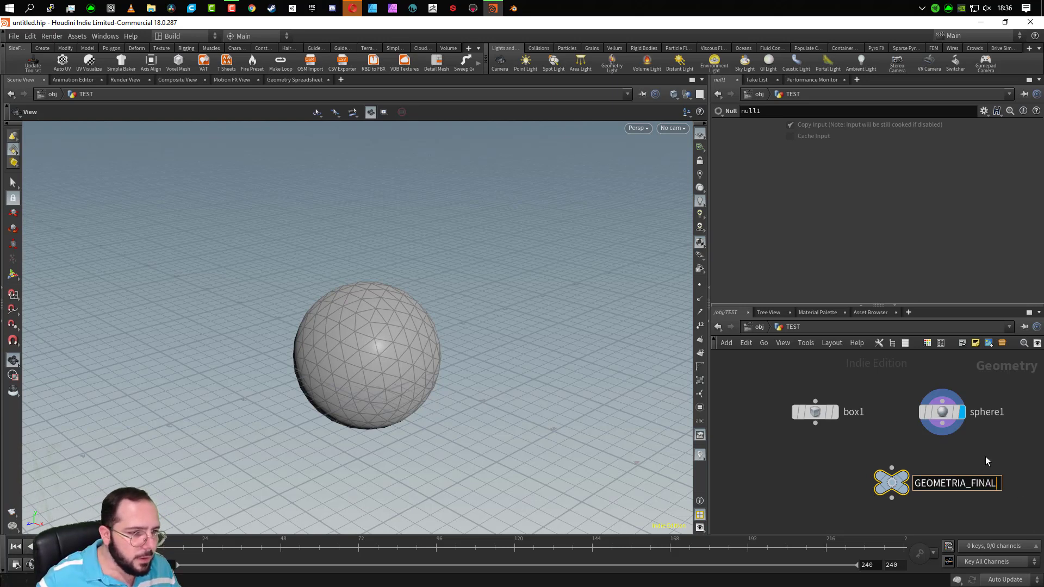
key(Return)
- Wire the box's output into the GEOMETRIA_FINAL null placed beneath it and set the display to the null
mouse_move(891, 484)
drag(891, 484, 816, 489)
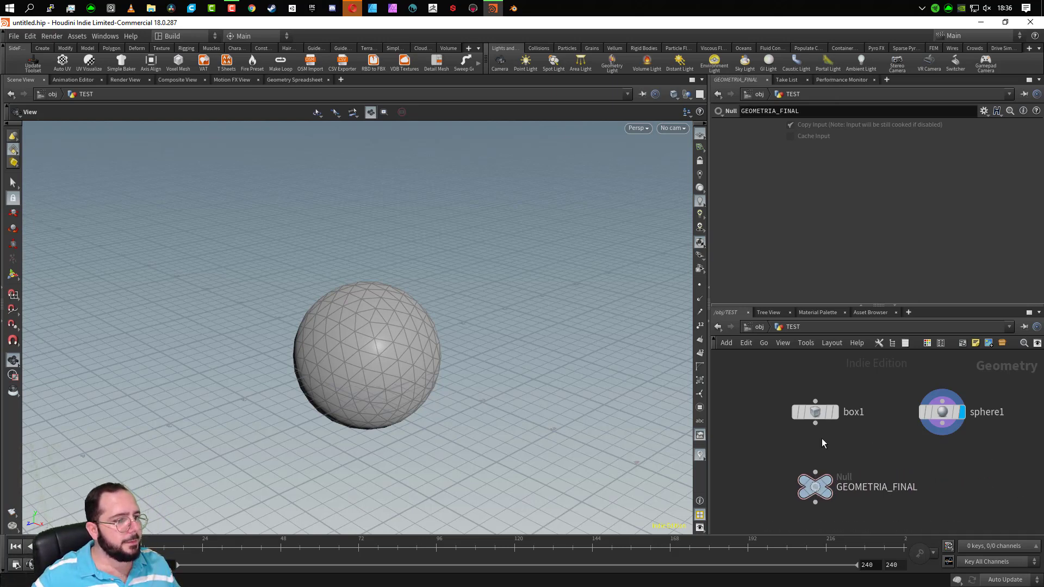
click(815, 424)
click(819, 475)
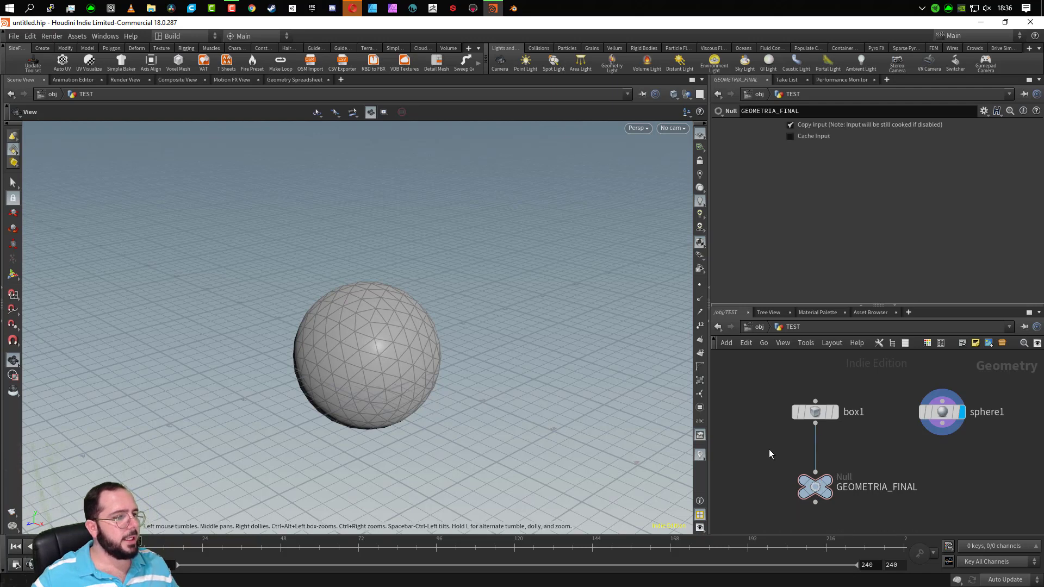
click(836, 412)
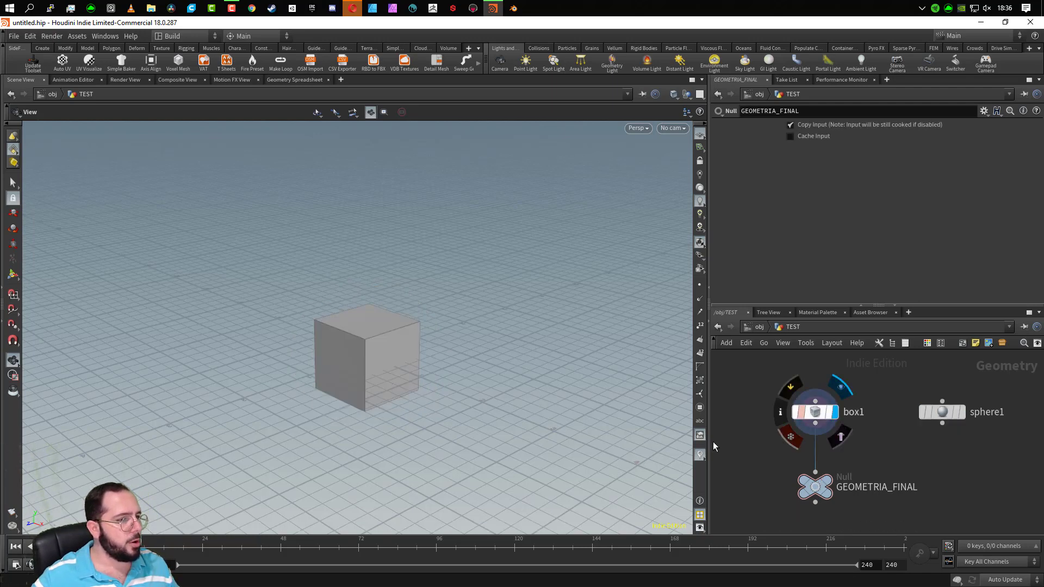
click(829, 480)
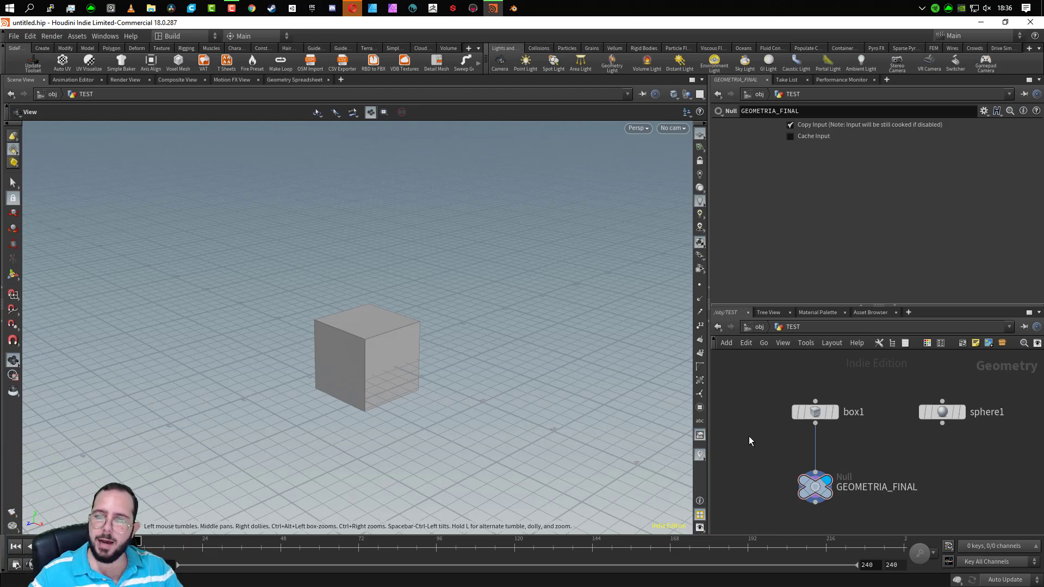
- Detach the GEOMETRIA_FINAL null from the box and wire the box's output back into it
scroll(886, 450, down, 5)
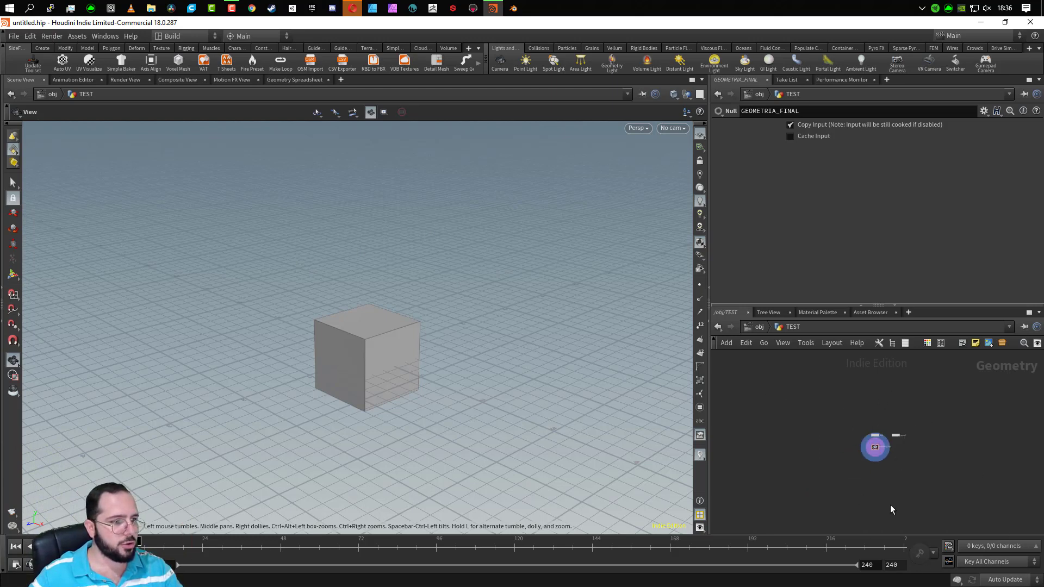
scroll(884, 443, up, 5)
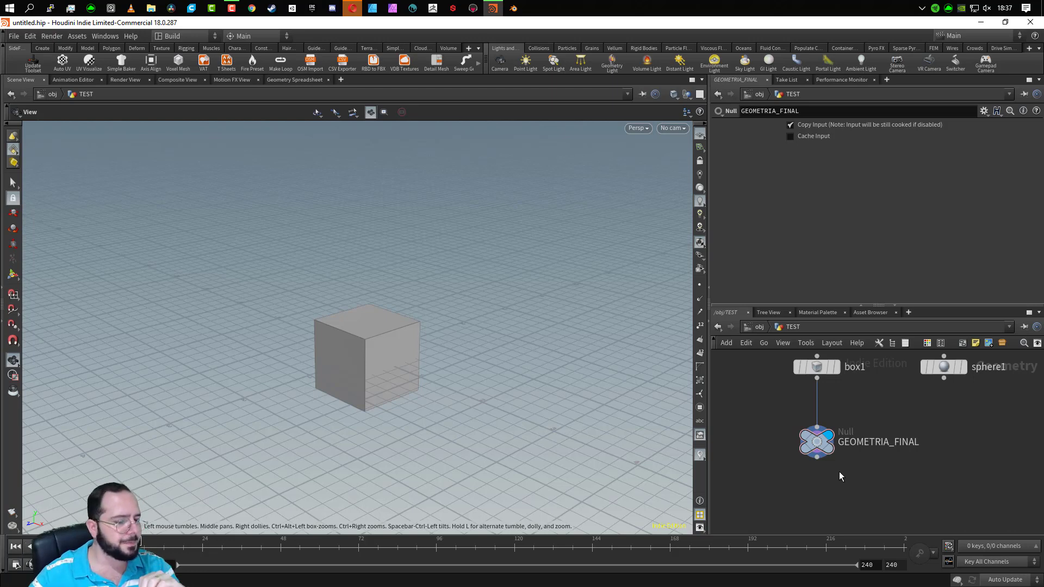
mouse_move(817, 446)
mouse_down()
mouse_move(787, 444)
mouse_move(829, 432)
mouse_move(820, 437)
mouse_up()
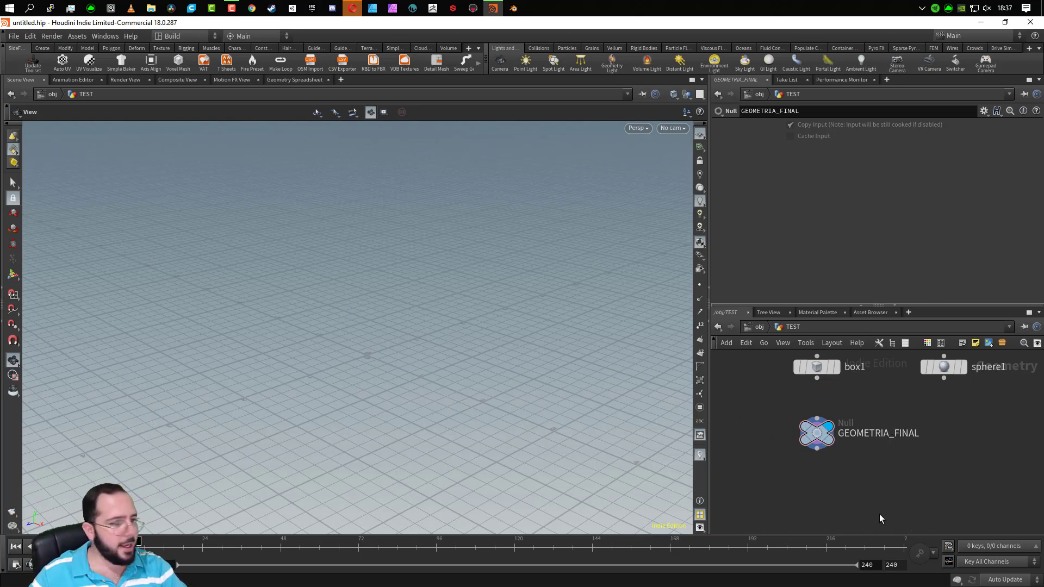
mouse_move(818, 432)
mouse_down()
mouse_move(808, 418)
mouse_move(803, 450)
mouse_move(800, 433)
mouse_move(813, 431)
mouse_up()
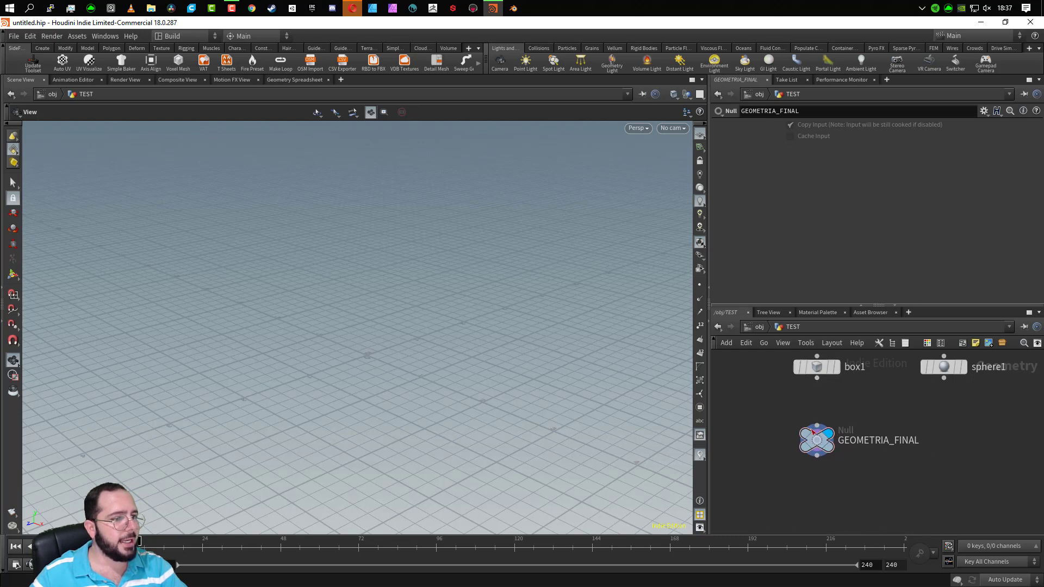
click(817, 379)
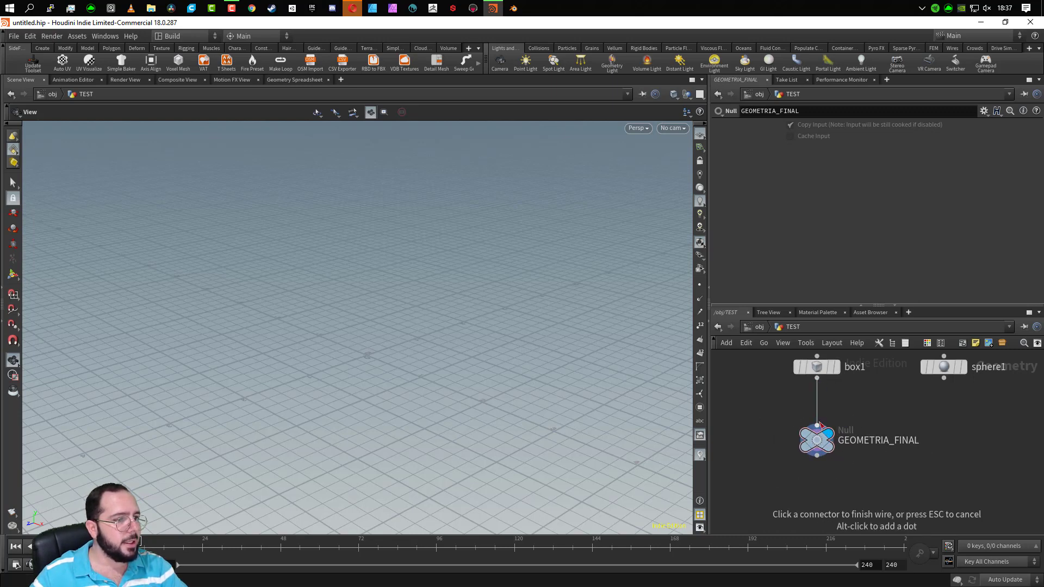
click(817, 426)
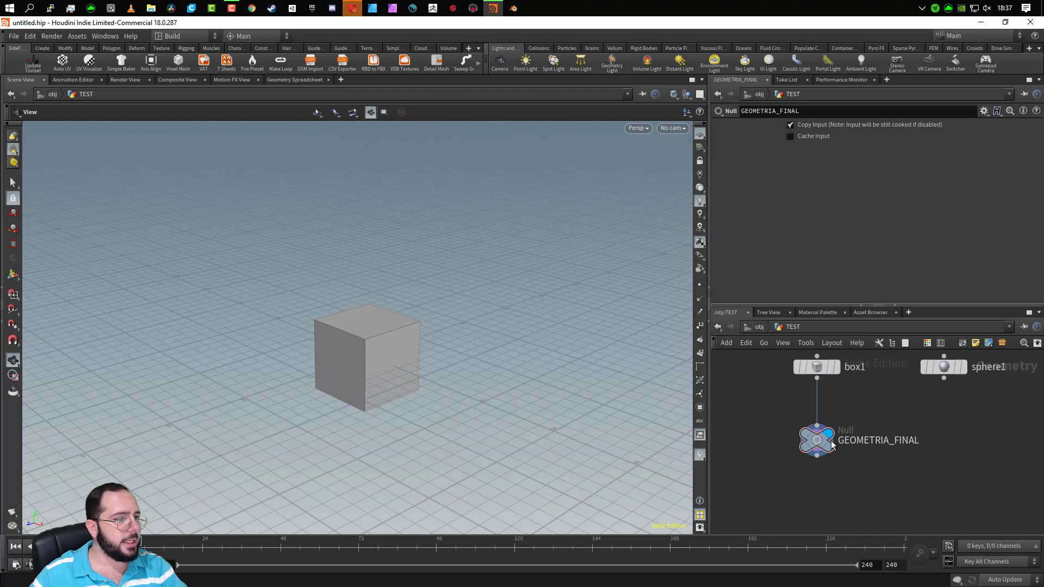
- Break the connection between box and null once more, then rewire them with the null aligned under the box
drag(832, 445, 841, 449)
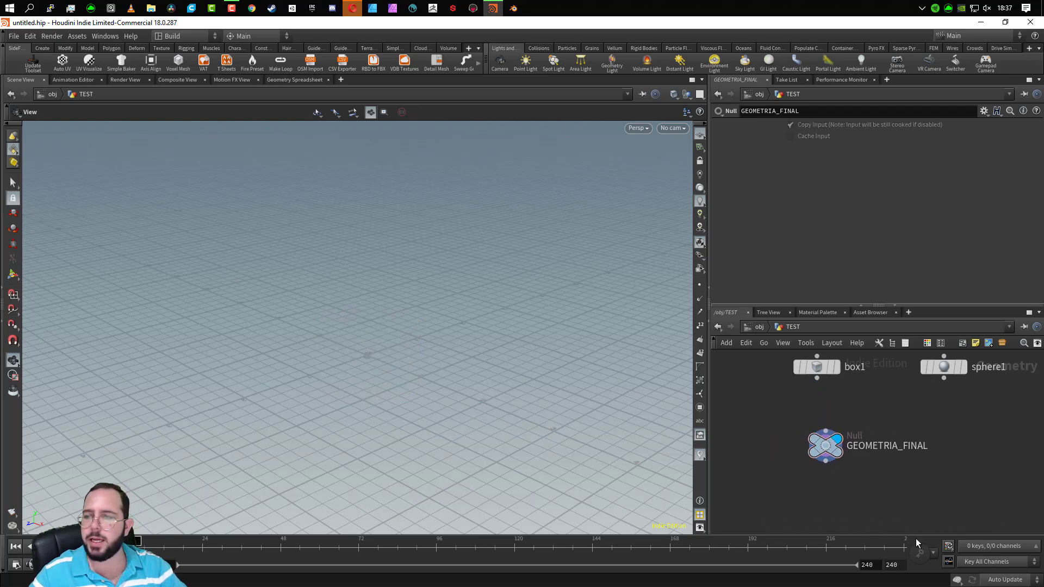
click(816, 380)
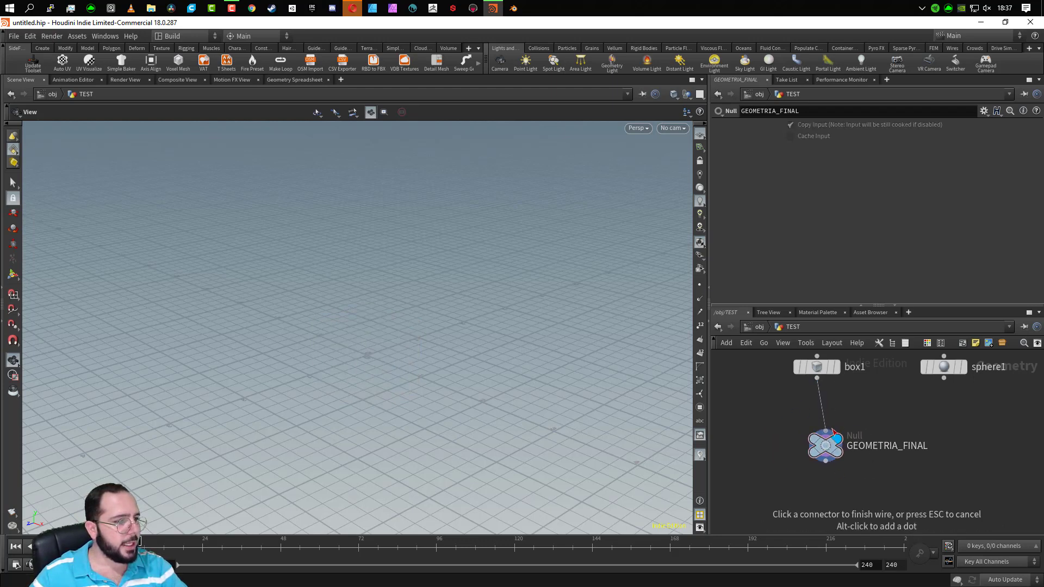
click(826, 431)
drag(826, 445, 817, 429)
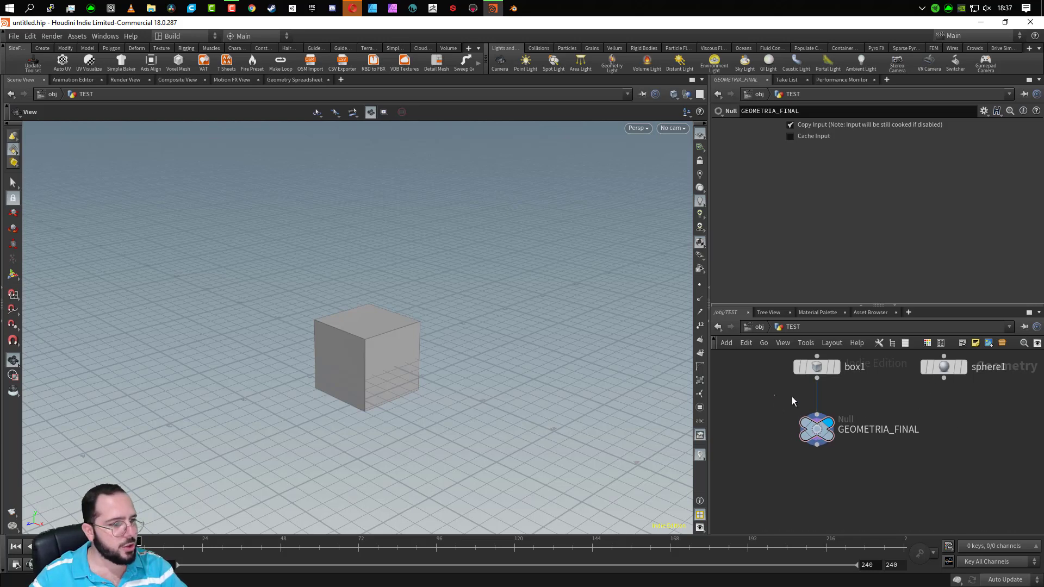
- Delete the selected wire between the box and the GEOMETRIA_FINAL null and connect the box's output to the null again
drag(791, 396, 867, 395)
key(Delete)
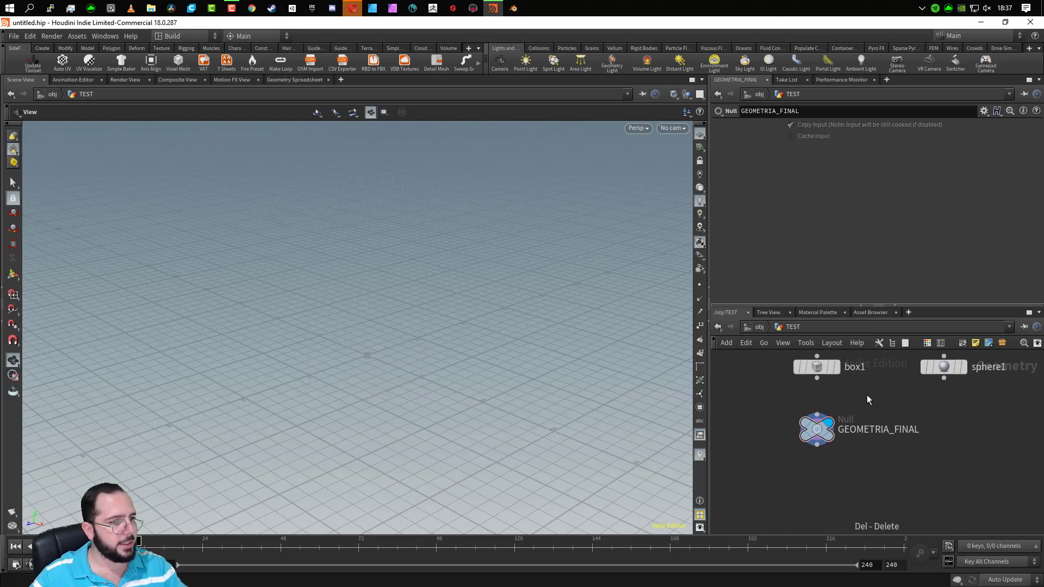
click(816, 379)
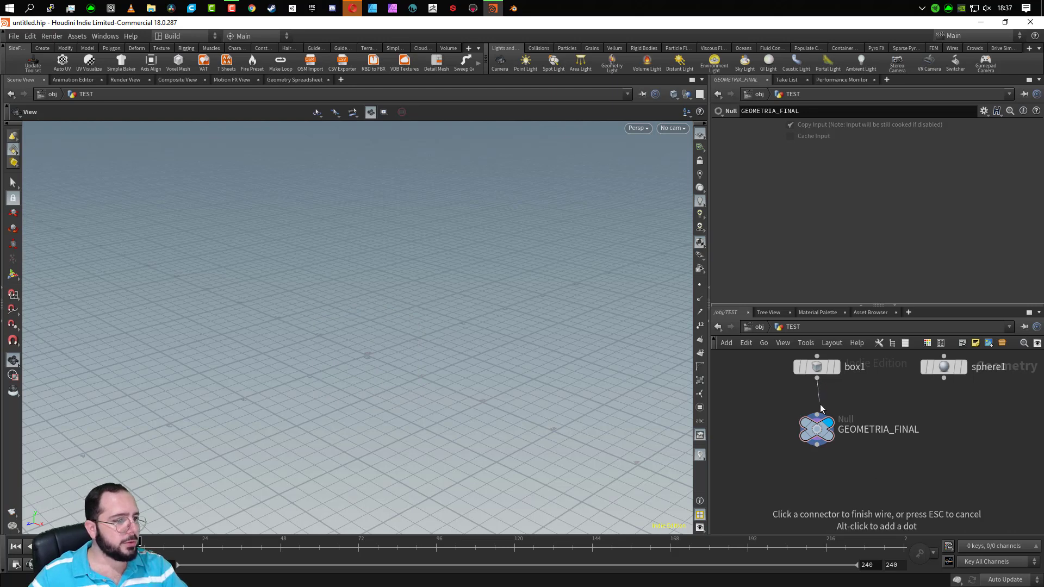
click(817, 415)
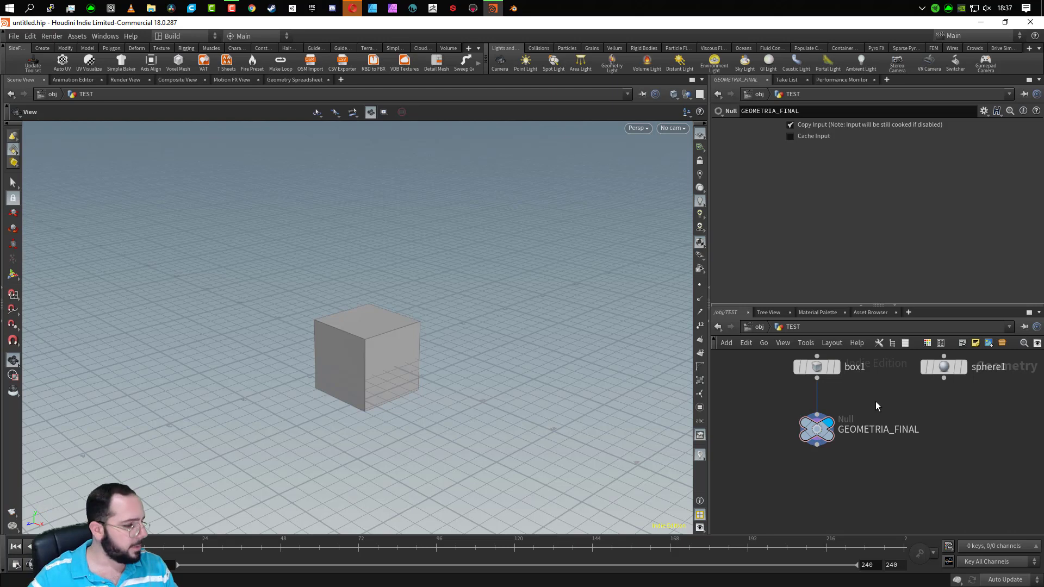
- Cut the wire between the box and the null with the wire-cutting tool and reconnect the two nodes
key(y)
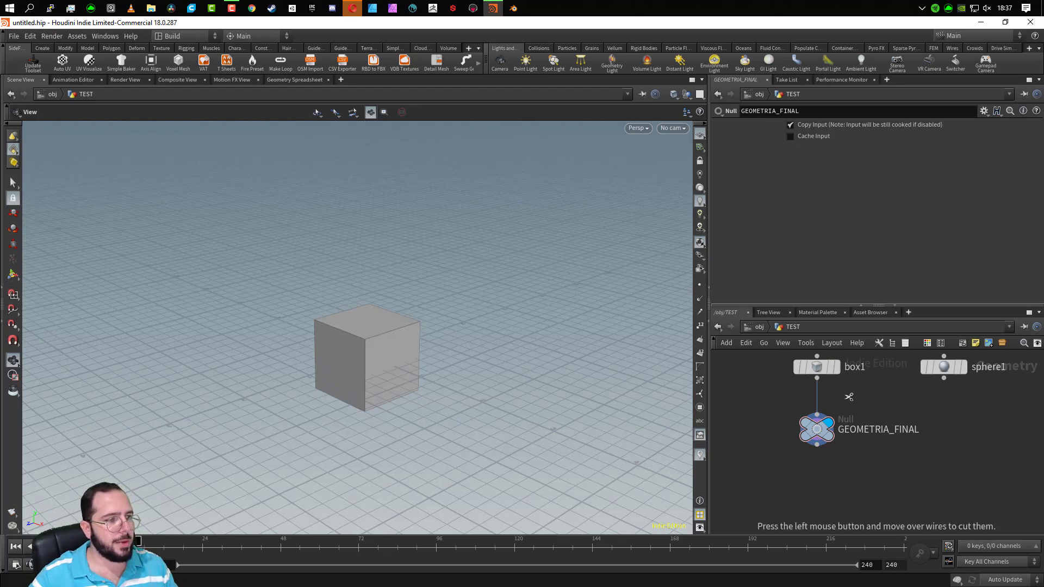
drag(843, 395, 783, 396)
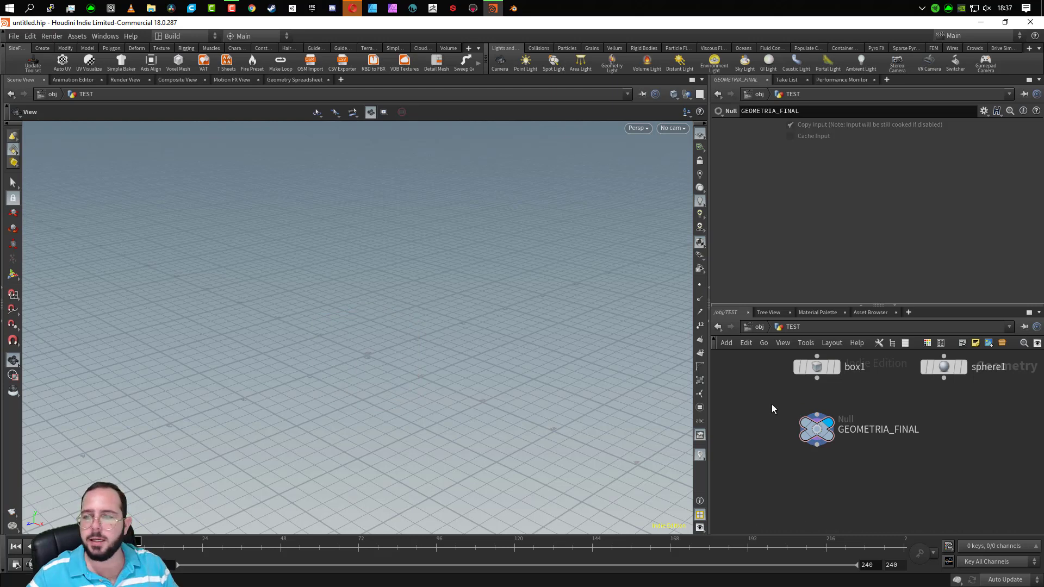
click(817, 379)
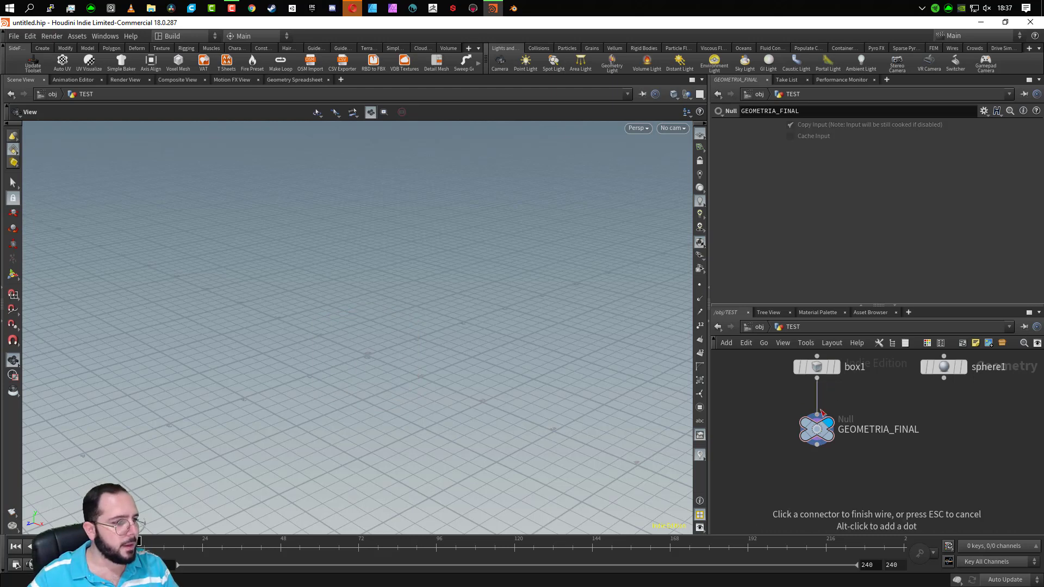
click(817, 429)
- Duplicate the GEOMETRIA_FINAL null beneath the sphere and wire the sphere's output into the copy
drag(821, 433, 948, 429)
click(945, 378)
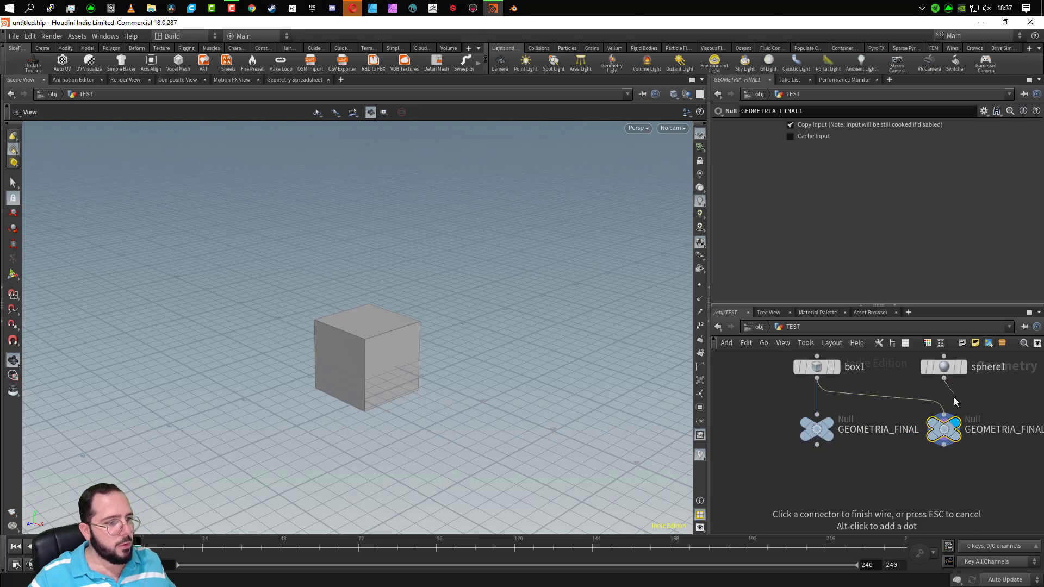
click(946, 416)
- Rename the null under the box as GEOMETRIA_FINAL_BOX
middle_drag(958, 479, 910, 484)
click(858, 434)
key(Right)
drag(855, 434, 890, 434)
click(893, 435)
text(_BOX)
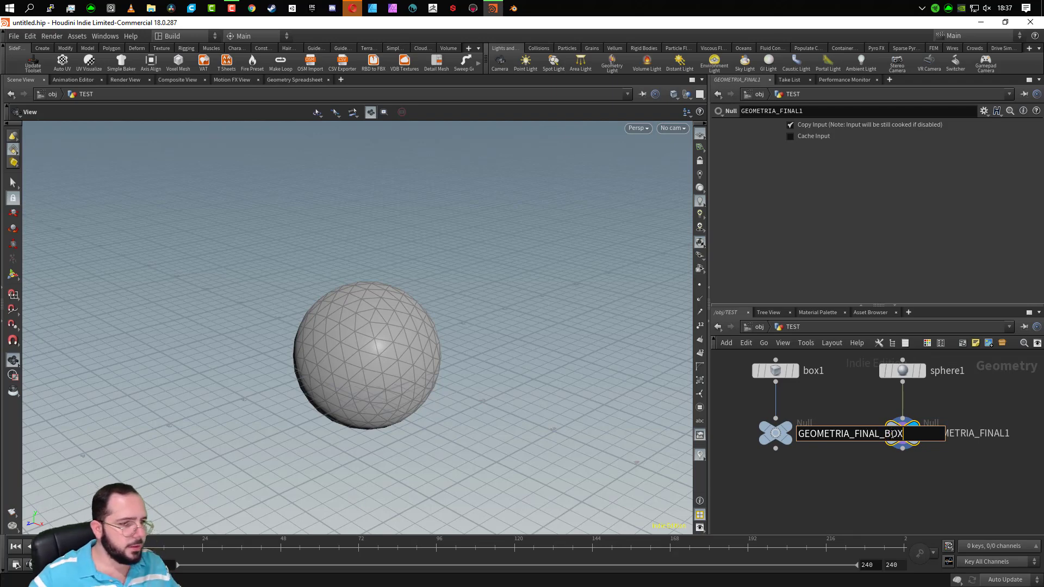
key(Return)
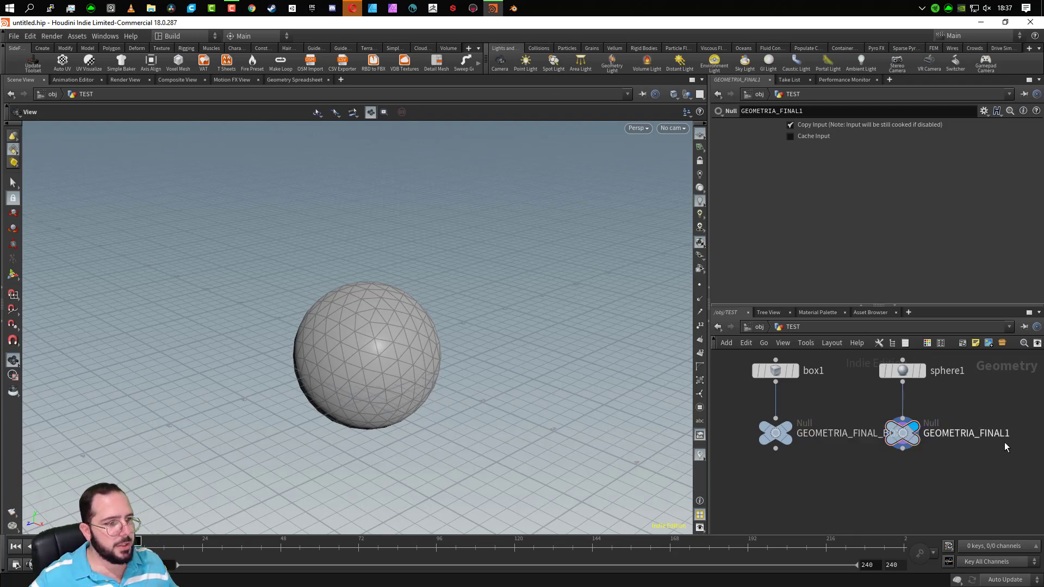
- Rename the null under the sphere as GEOMETRIA_FINAL_SPHERE
click(1007, 434)
key(BackSpace)
text(_SPHERE)
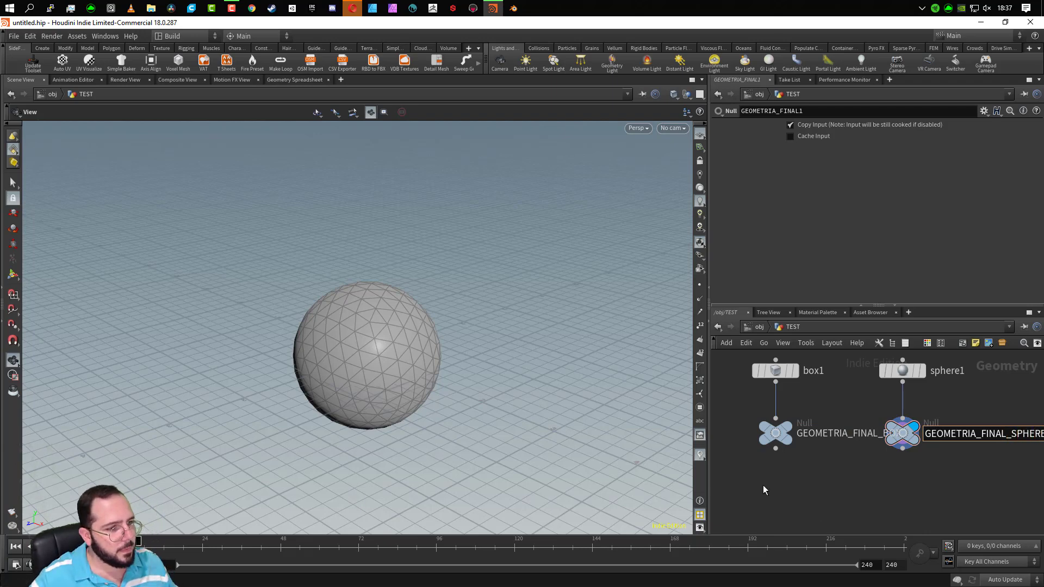
key(Return)
- Move the box and its null together farther from the sphere branch and set the display to GEOMETRIA_FINAL_BOX
scroll(920, 497, down, 2)
drag(785, 398, 838, 474)
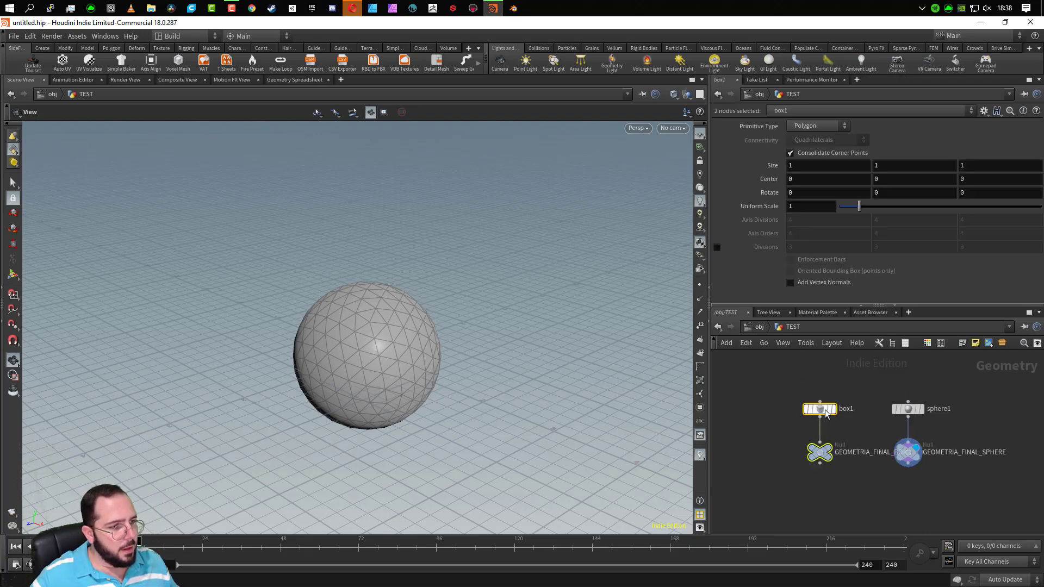
drag(826, 413, 795, 413)
click(821, 483)
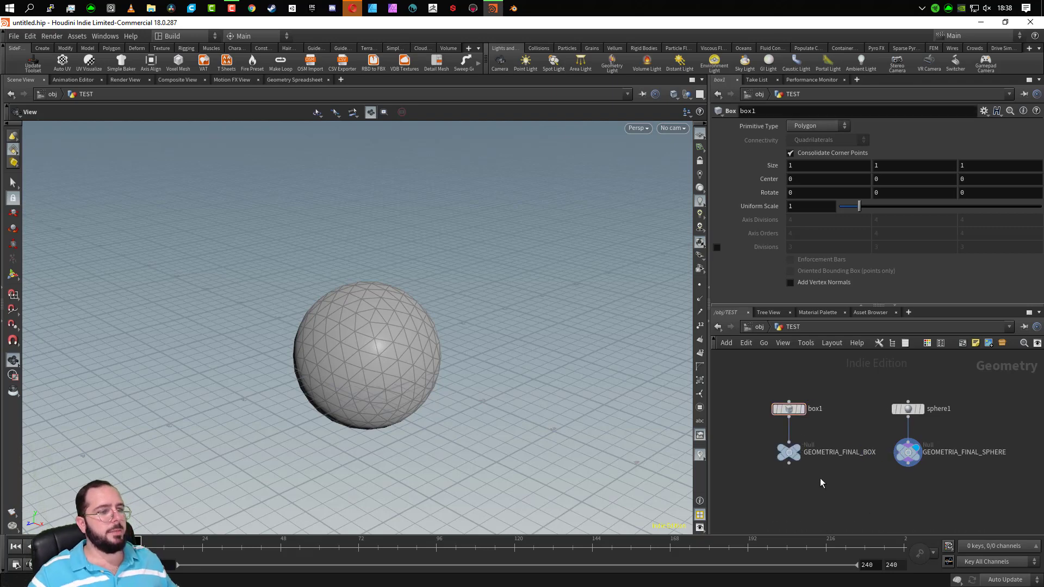
click(797, 452)
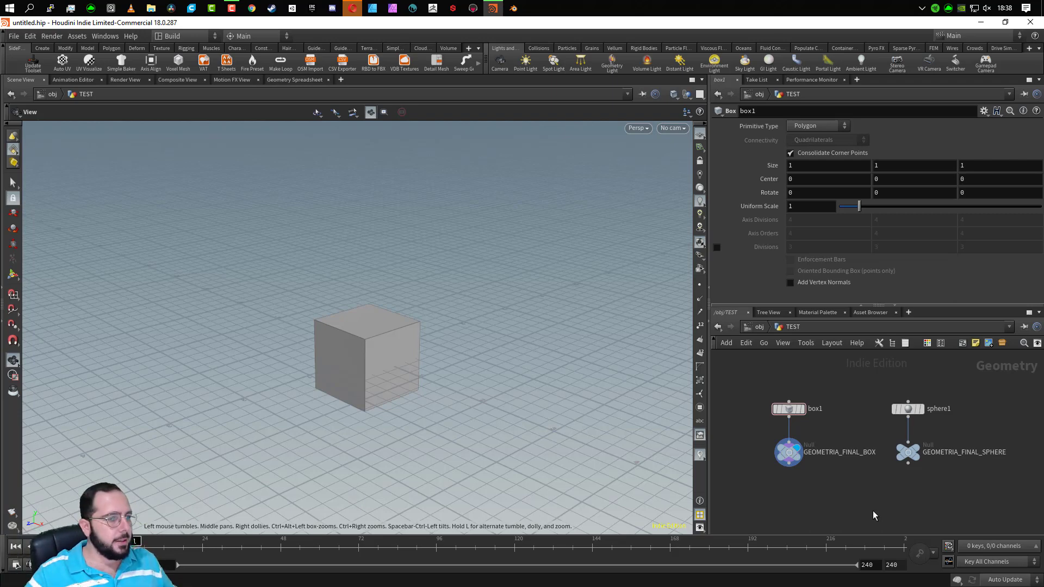
- Add a Merge node below and between the two nulls
key(Tab)
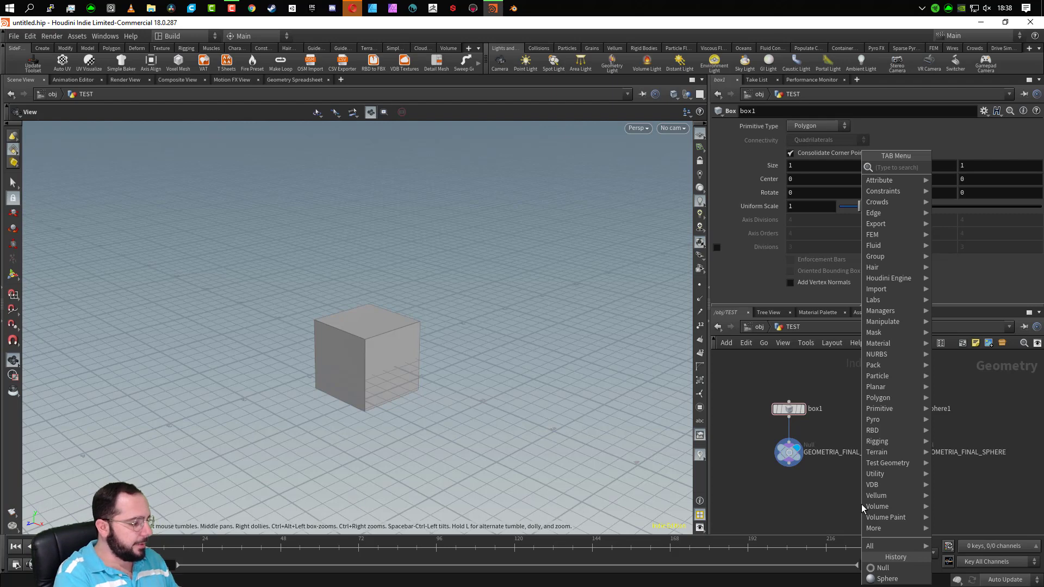
text(MERGE)
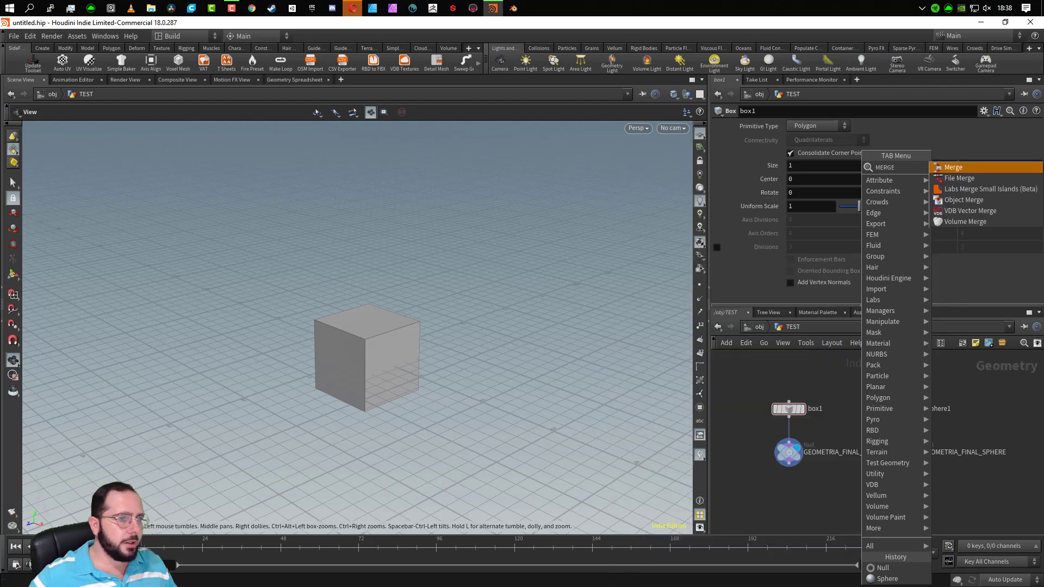
click(957, 167)
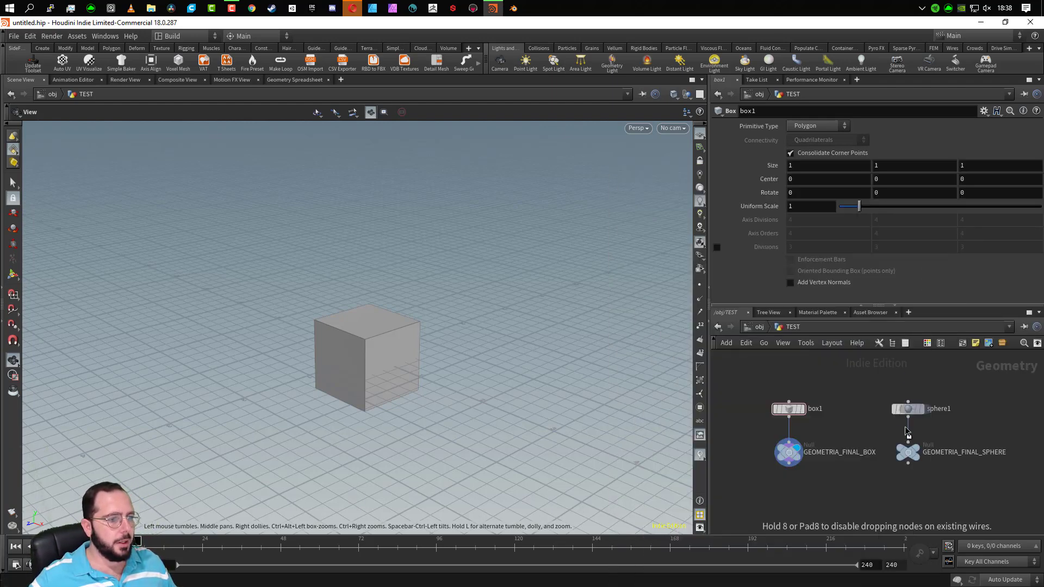
click(861, 508)
middle_drag(907, 512, 911, 474)
scroll(911, 490, up, 2)
middle_drag(942, 439, 972, 467)
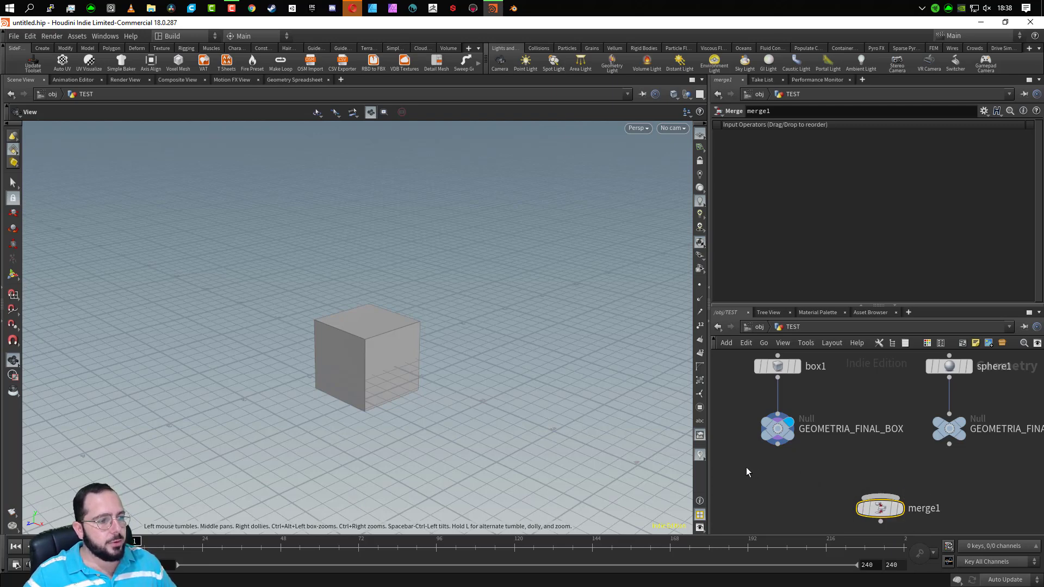
- Wire both GEOMETRIA_FINAL nulls into the merge node together and set the display to the merge
drag(746, 467, 978, 421)
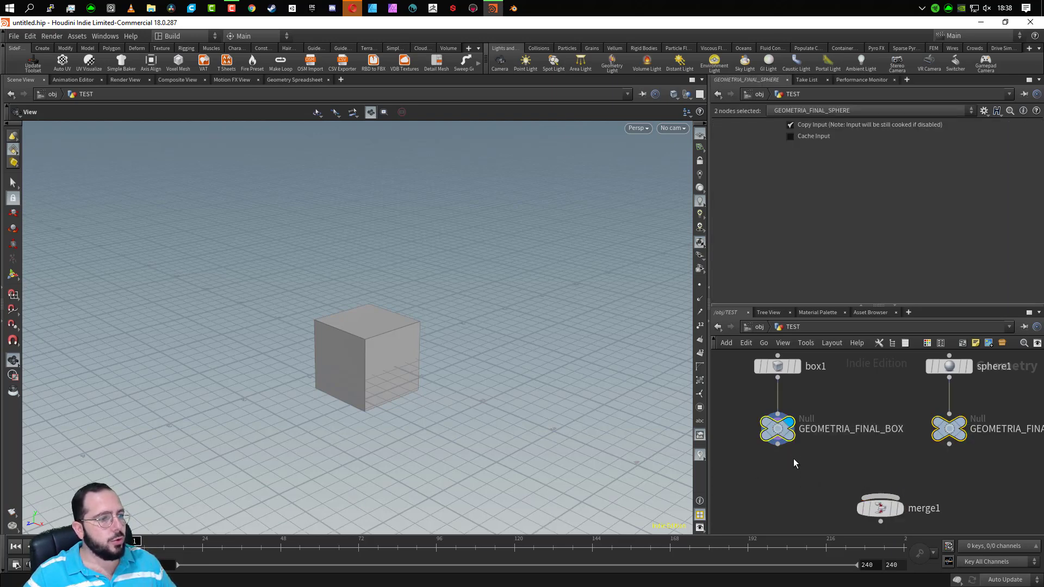
click(777, 444)
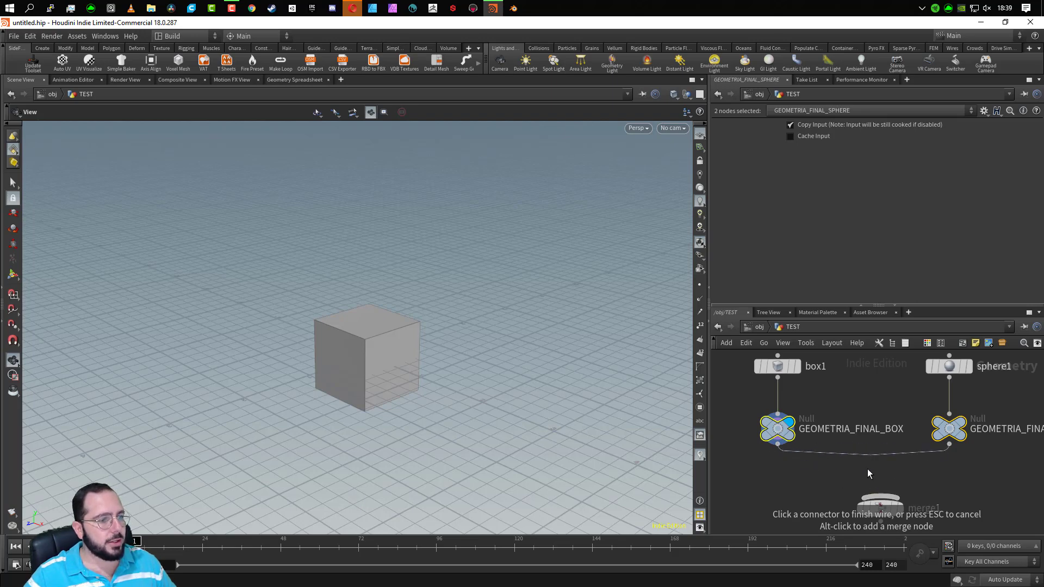
click(882, 497)
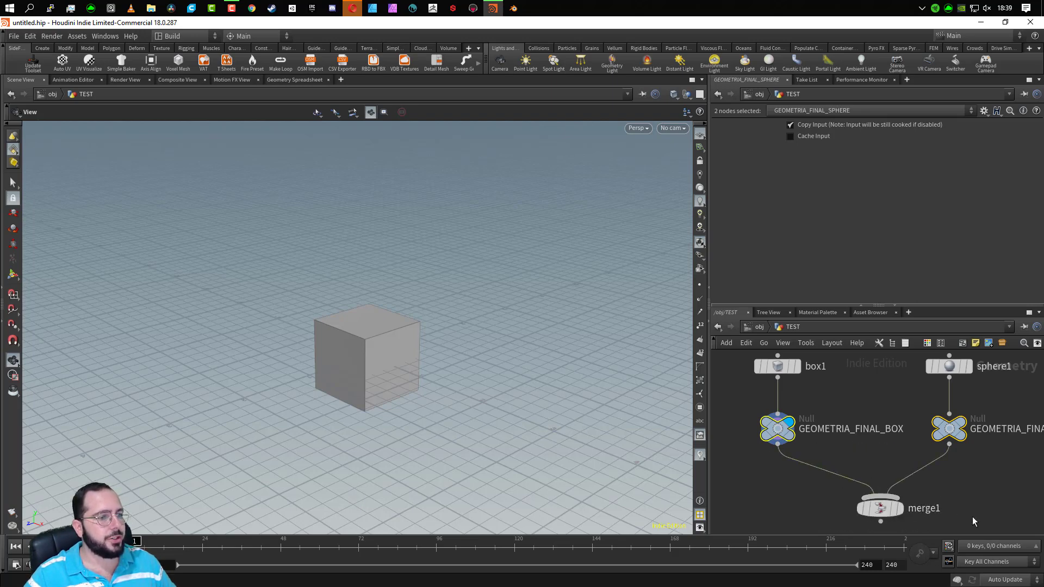
middle_drag(972, 516, 982, 495)
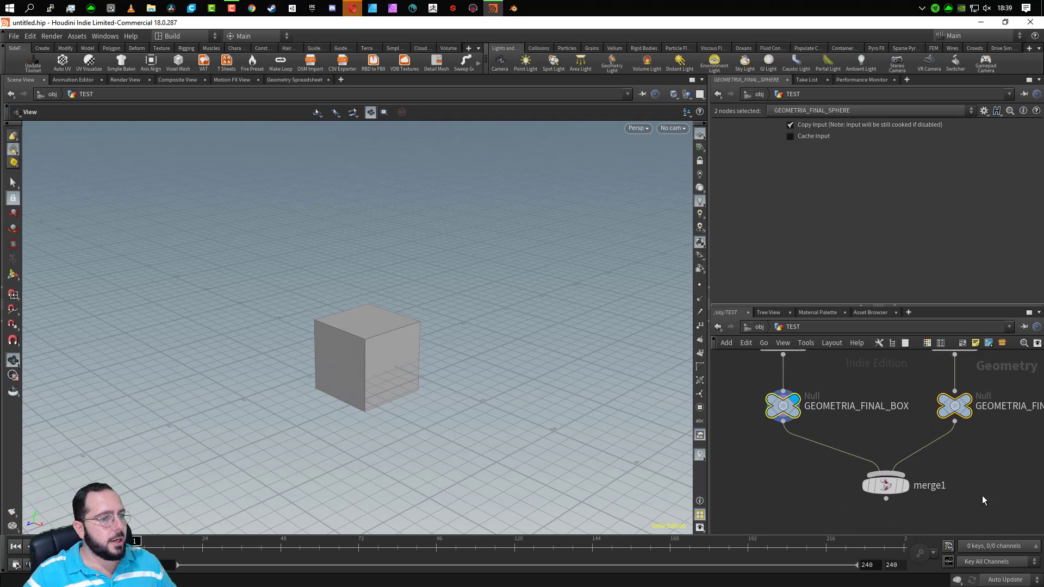
click(909, 489)
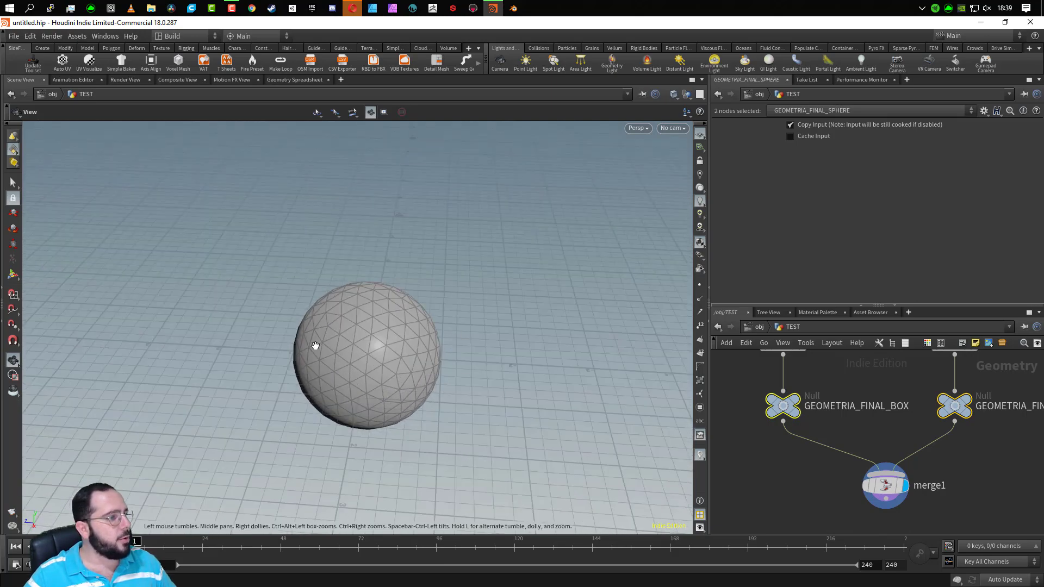
drag(415, 386, 390, 396)
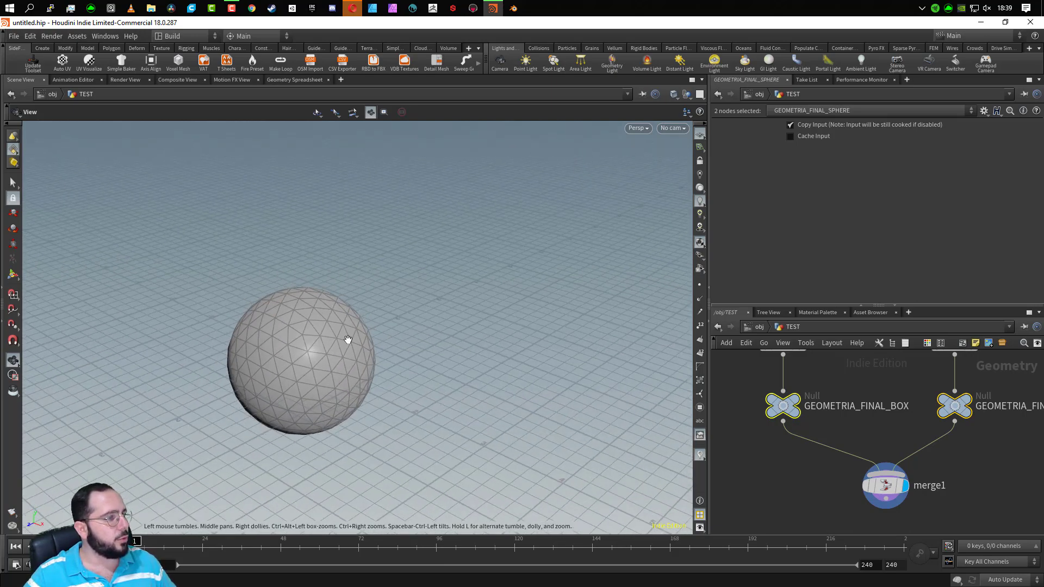
drag(303, 383, 384, 415)
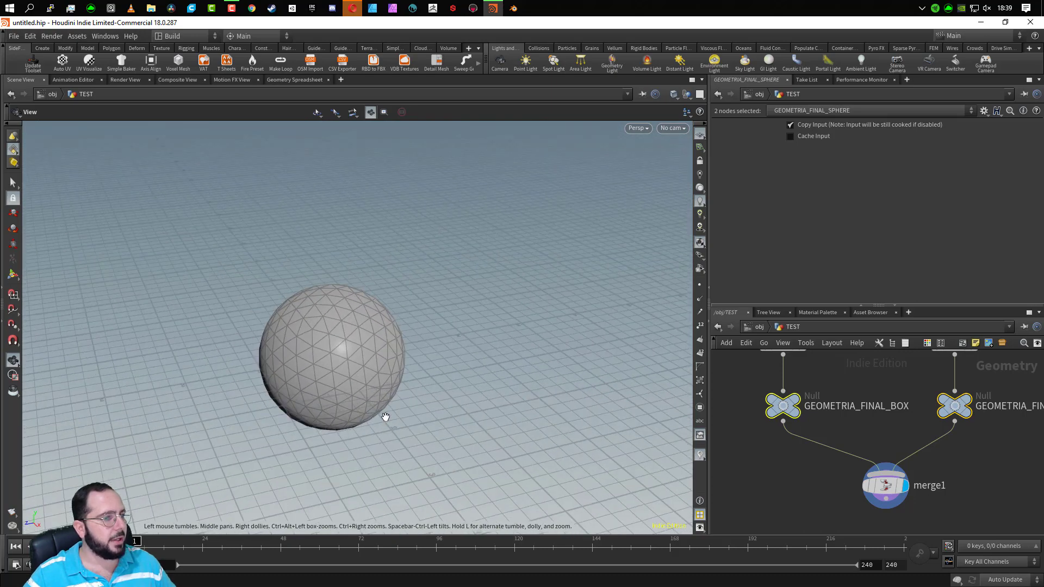
- Insert a Transform node on the wire between box1 and GEOMETRIA_FINAL_BOX
scroll(861, 439, down, 2)
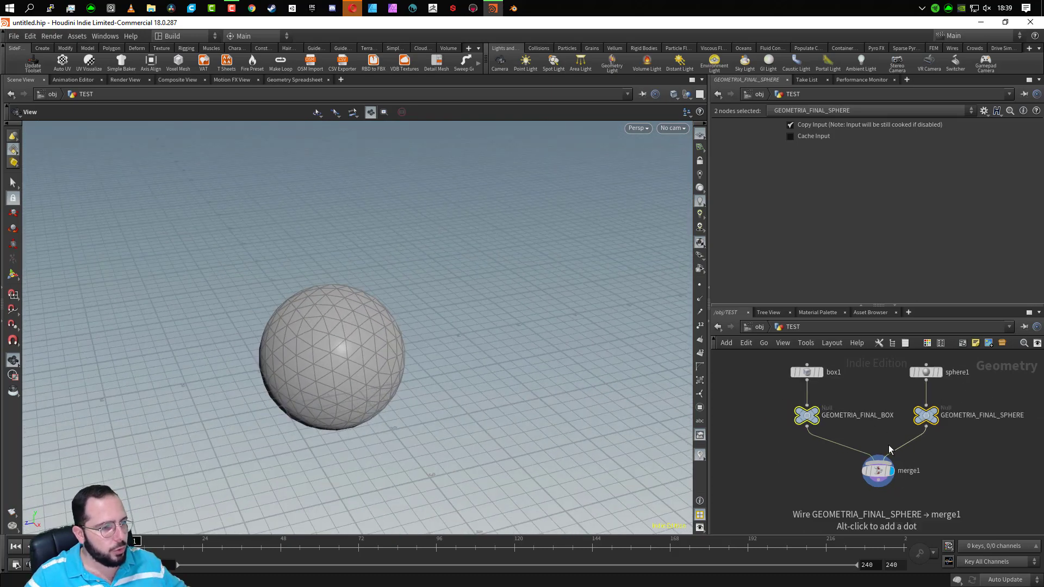
key(Tab)
text(trans)
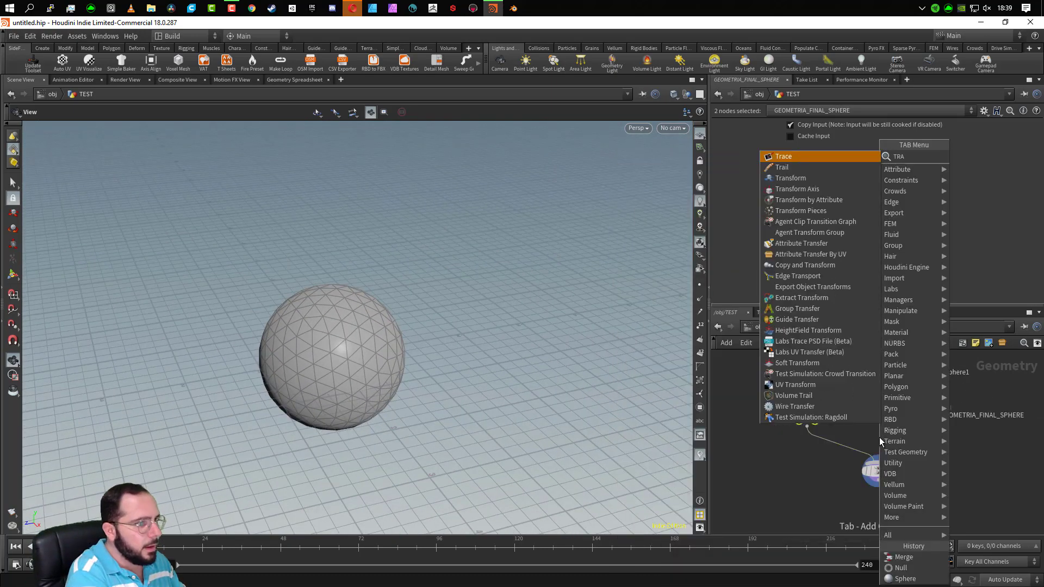
click(796, 156)
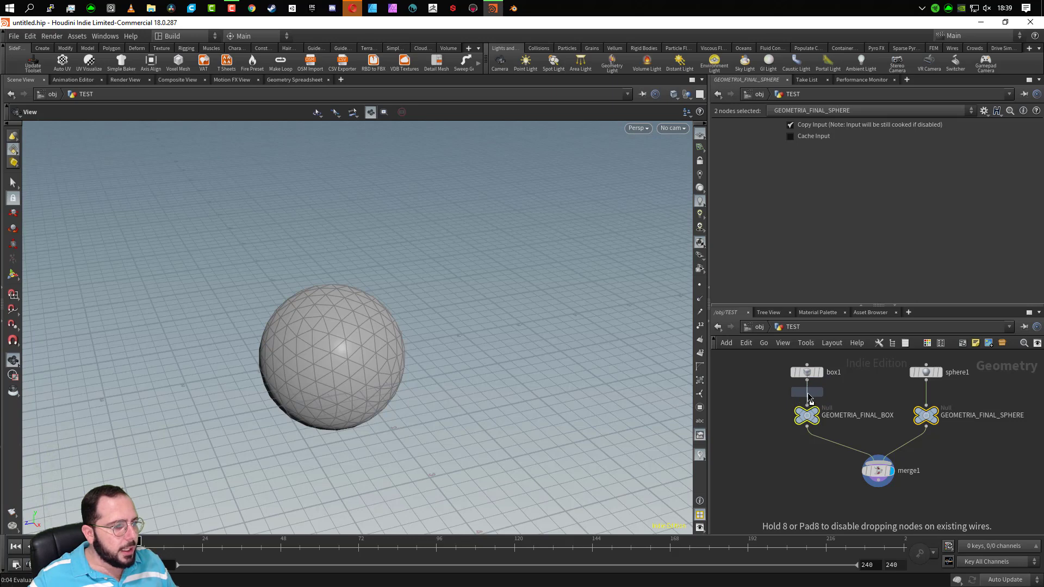
click(808, 394)
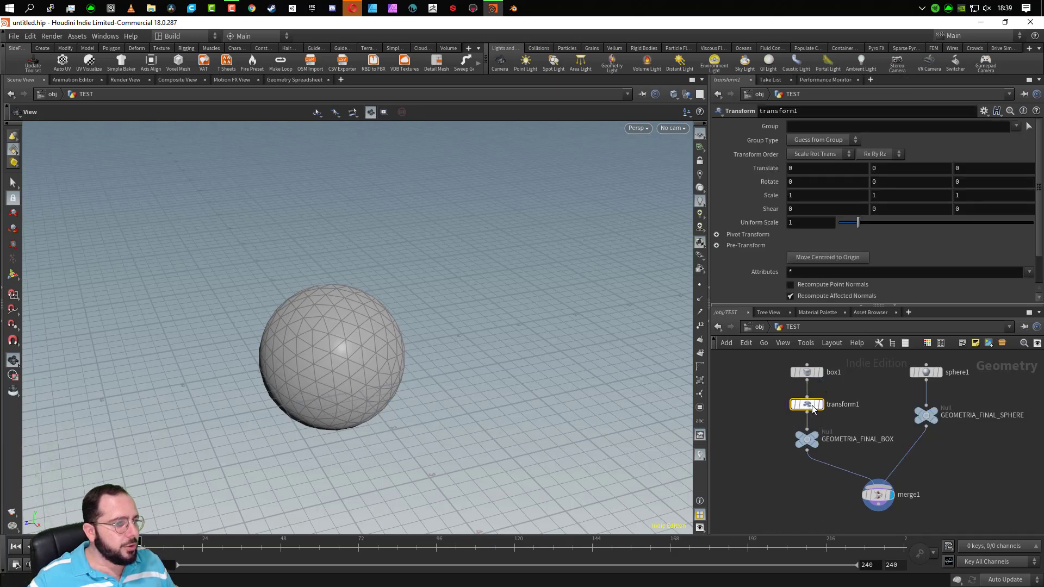
- Set the transform's Y translation to -0.5 and check the box's position under the sphere
click(899, 167)
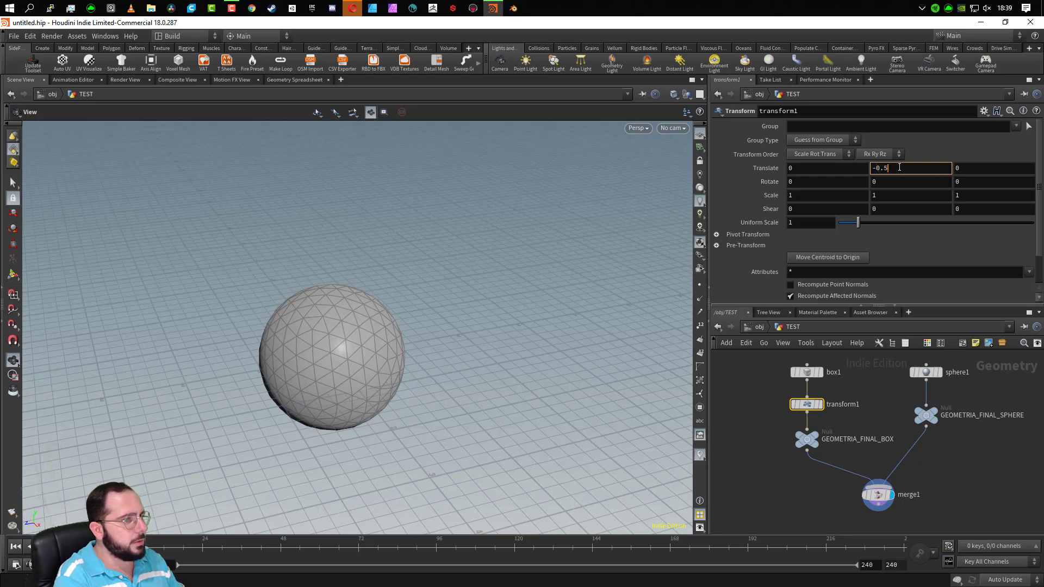
key(Return)
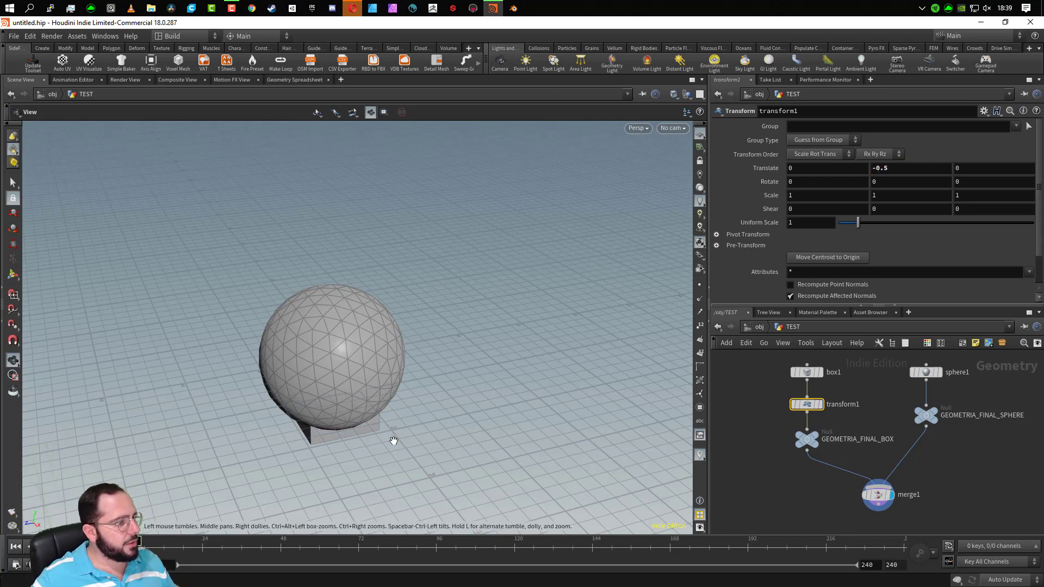
alt+drag(391, 439, 336, 464)
- Set the transform's Y translation to -1 to lower the box beneath the sphere
click(892, 170)
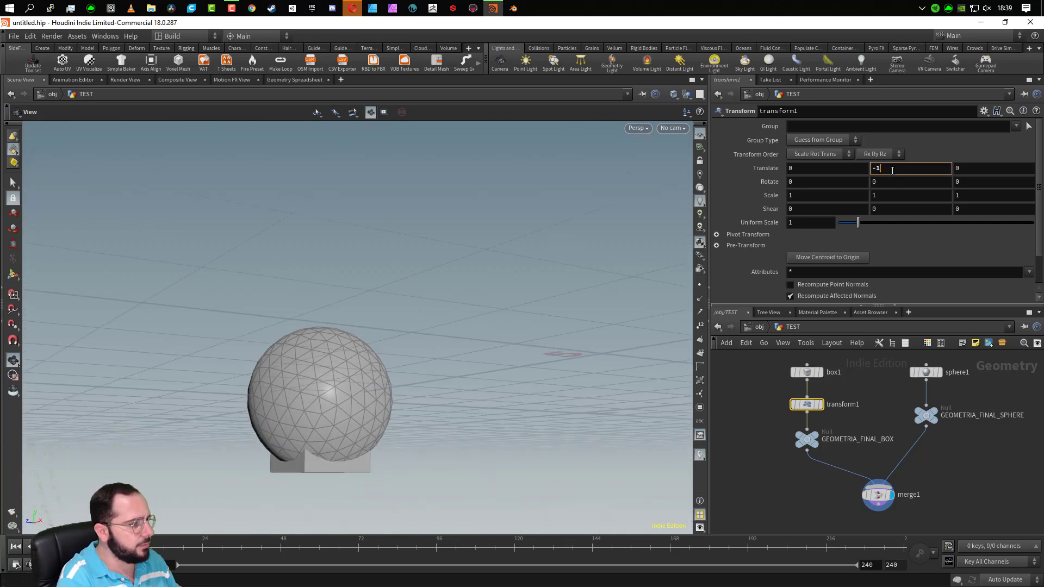
key(Return)
drag(451, 408, 354, 324)
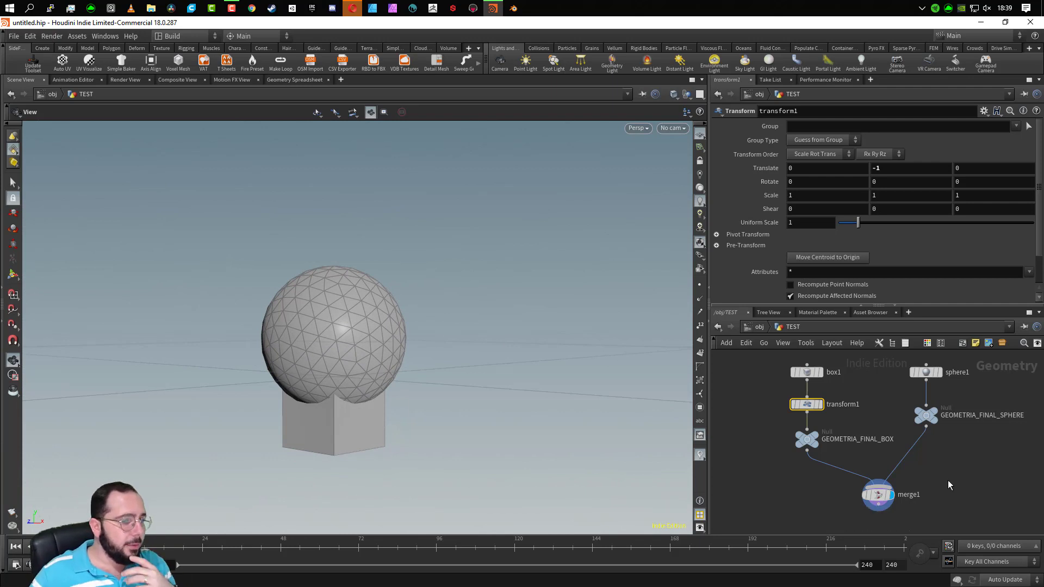
- Inspect the merge node's list of inputs and set the display to box1 to view the untransformed box
click(878, 495)
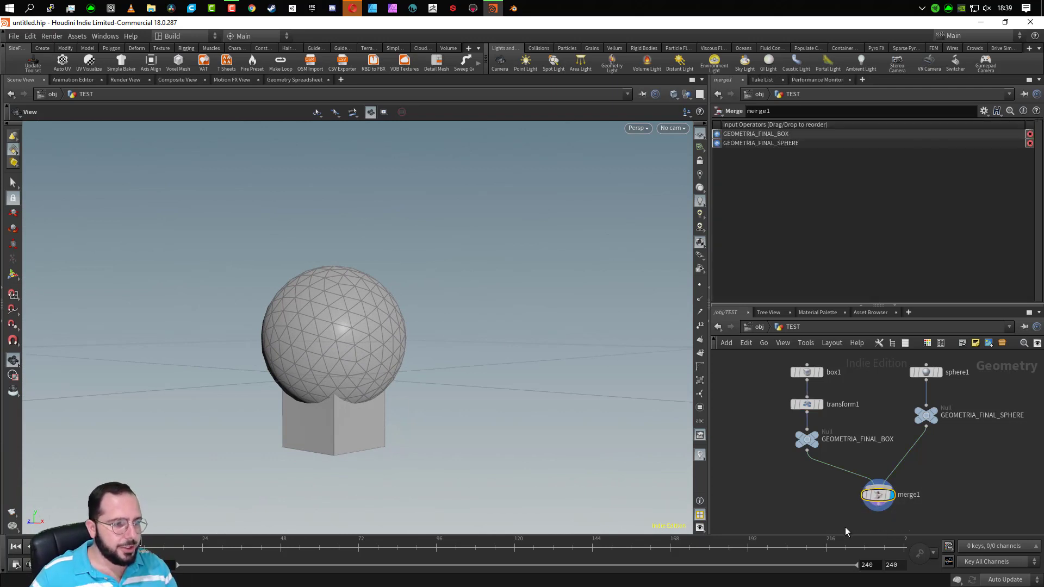
click(861, 523)
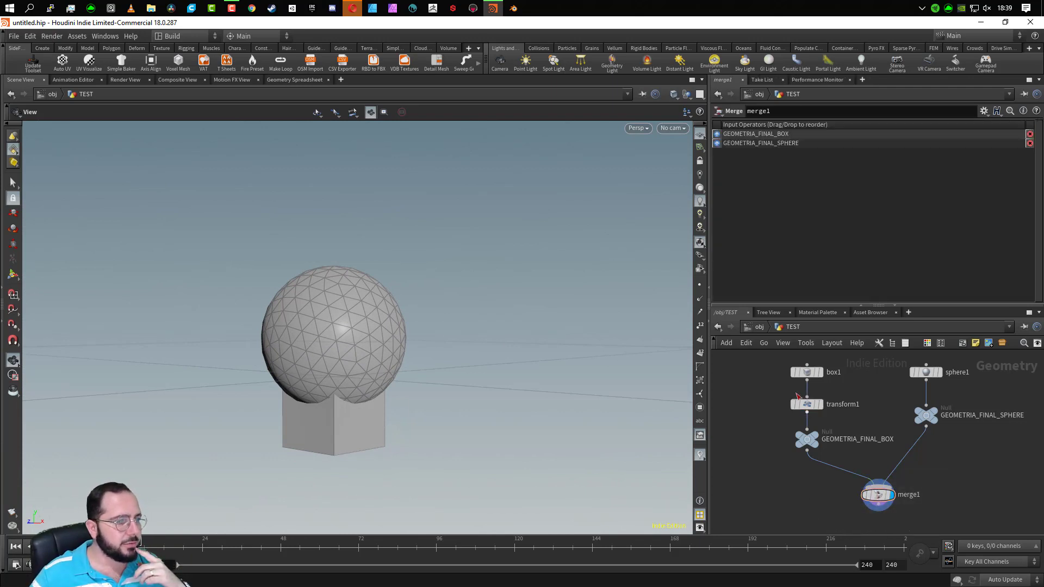
click(821, 372)
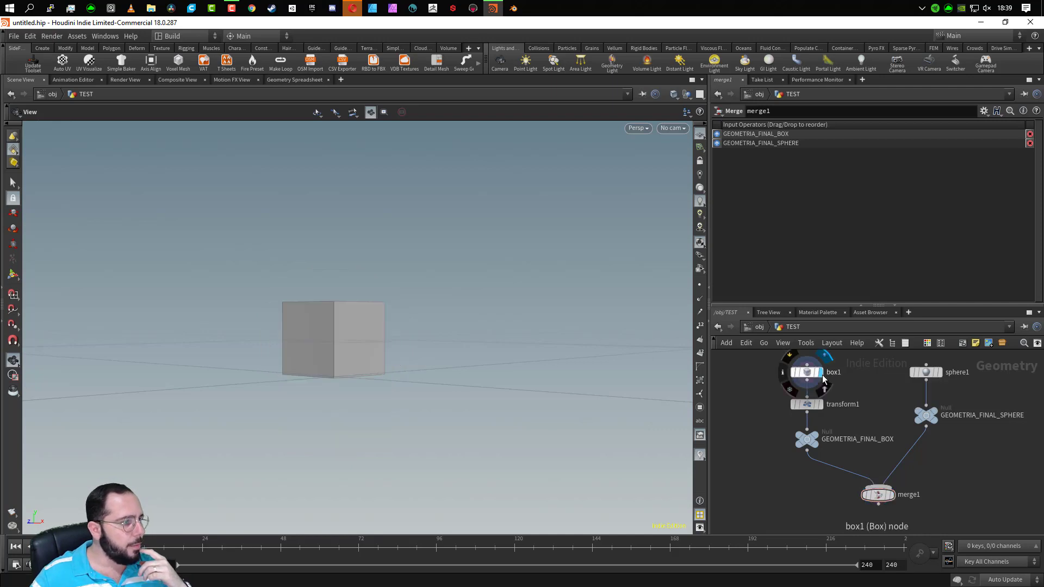
- Display GEOMETRIA_FINAL_BOX, sphere1 and GEOMETRIA_FINAL_SPHERE in turn to compare the output of each branch
click(823, 407)
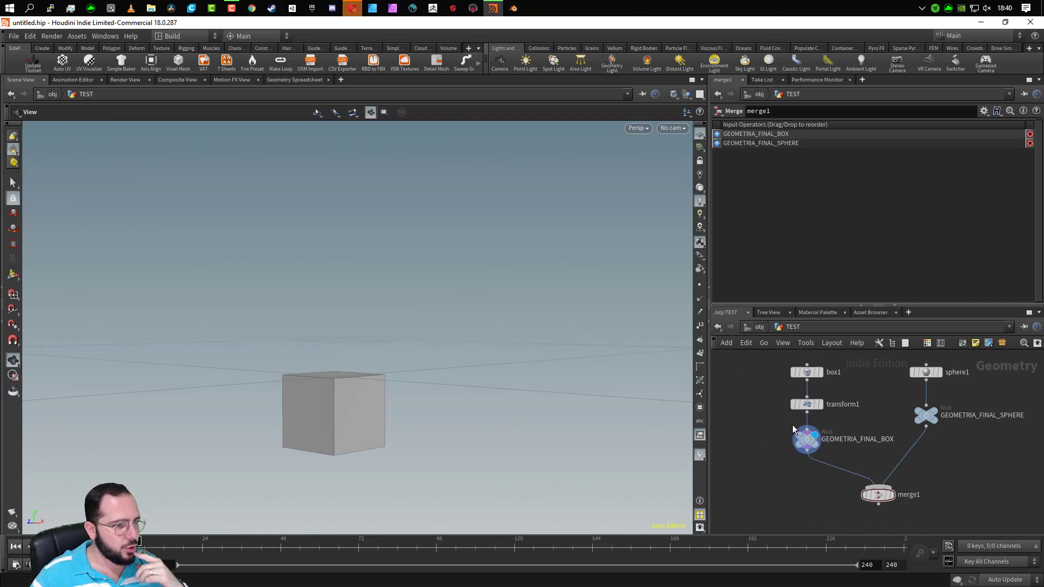
drag(562, 410, 539, 444)
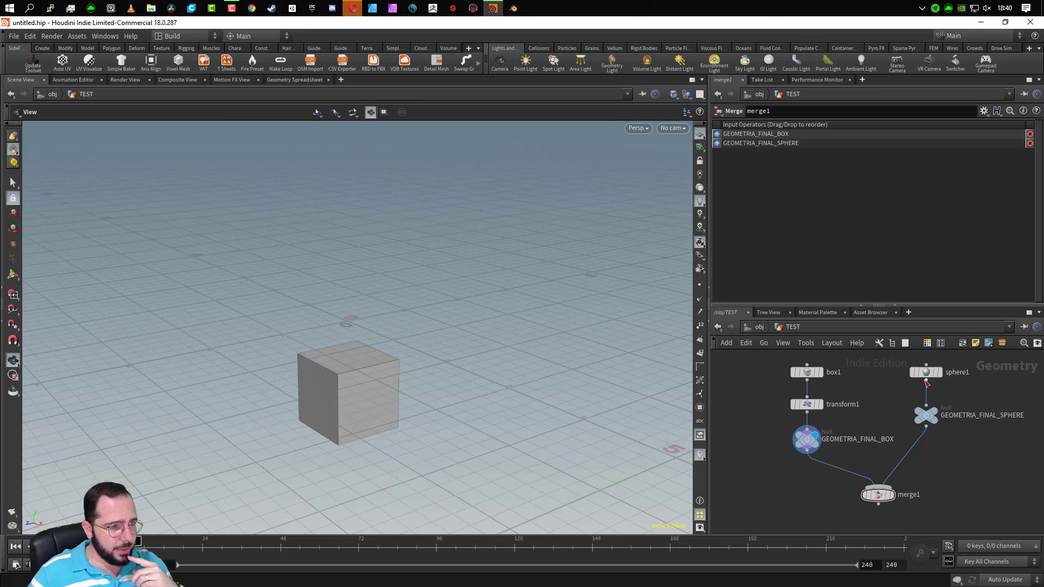
click(930, 372)
click(932, 414)
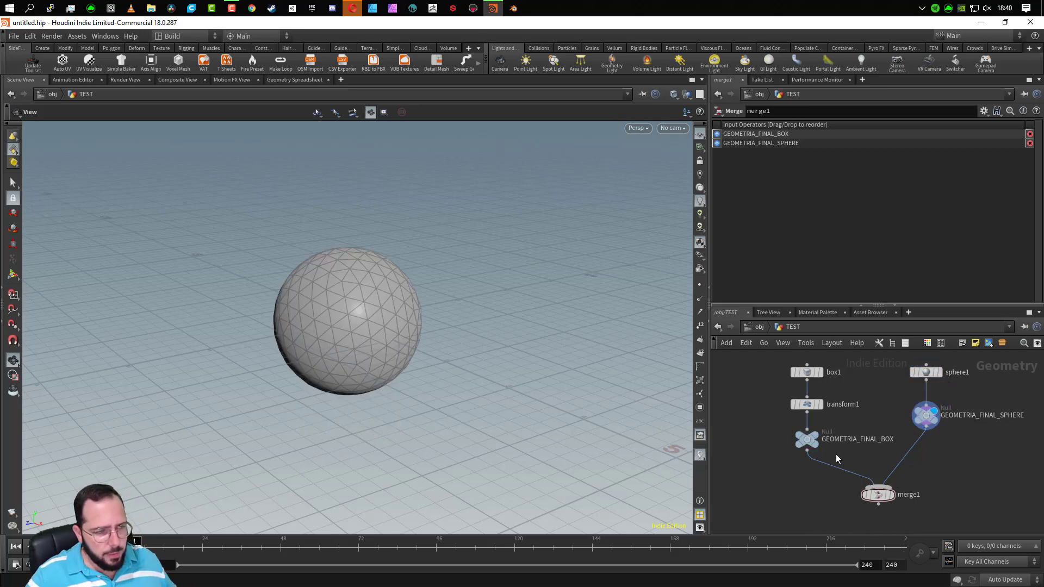
- Detach both final null nodes from their wires, set them aside, and display merge1 with transform1 and sphere1 feeding it directly
drag(927, 418, 928, 441)
drag(1001, 479, 975, 461)
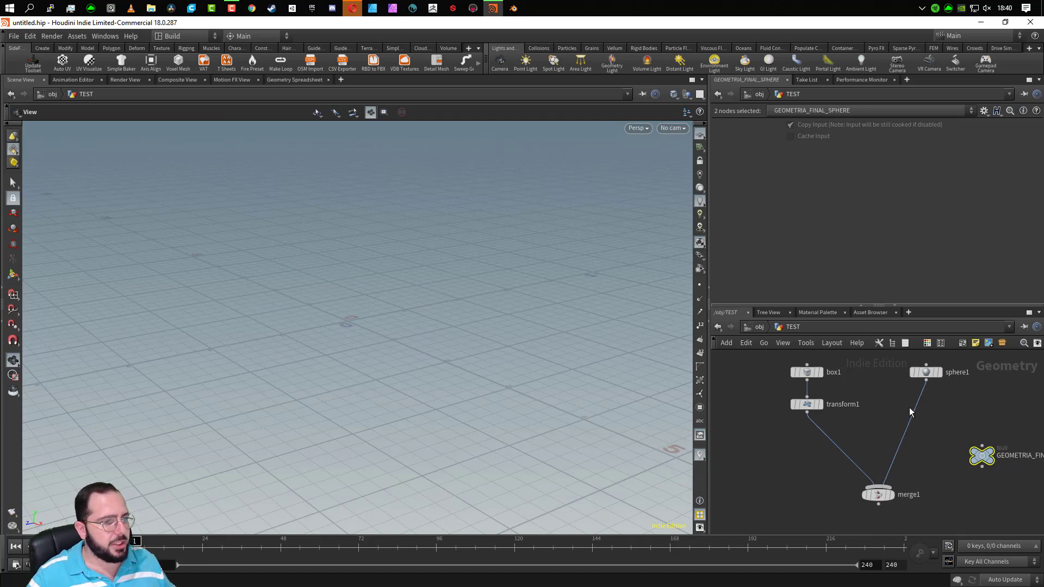
click(891, 495)
drag(677, 461, 438, 433)
key(f)
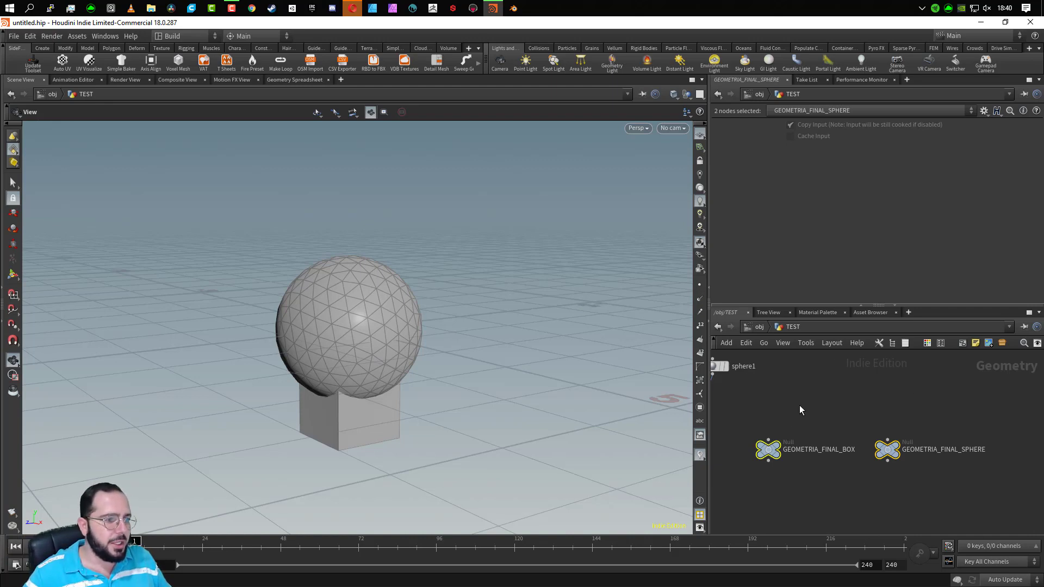
- Move merge1 up closer to the transform1 and sphere1 nodes in the network
middle_drag(842, 479, 1018, 447)
scroll(892, 501, down, 1)
middle_drag(873, 457, 923, 489)
scroll(865, 513, up, 1)
scroll(882, 505, up, 1)
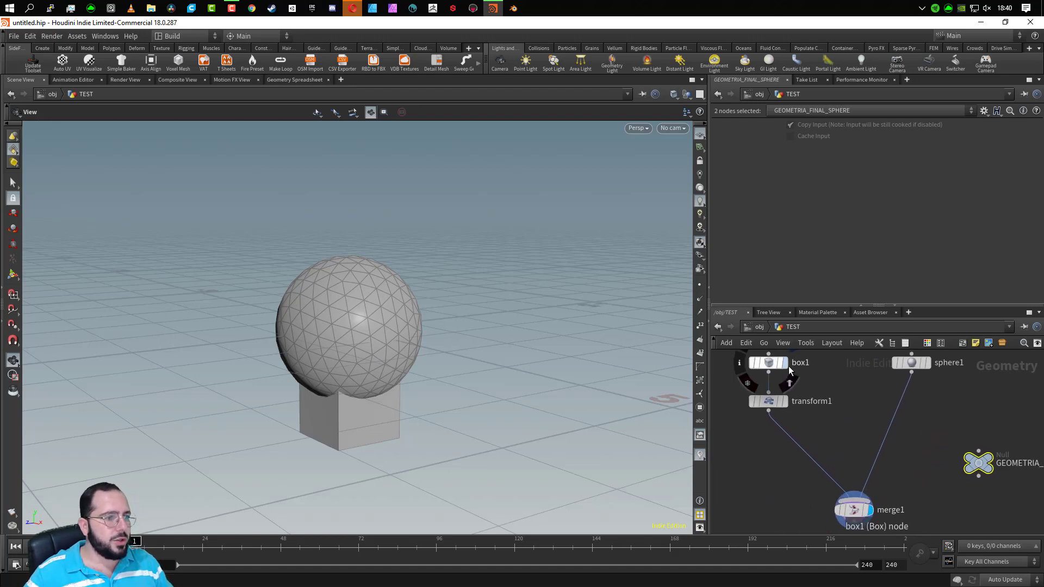
drag(859, 516, 846, 462)
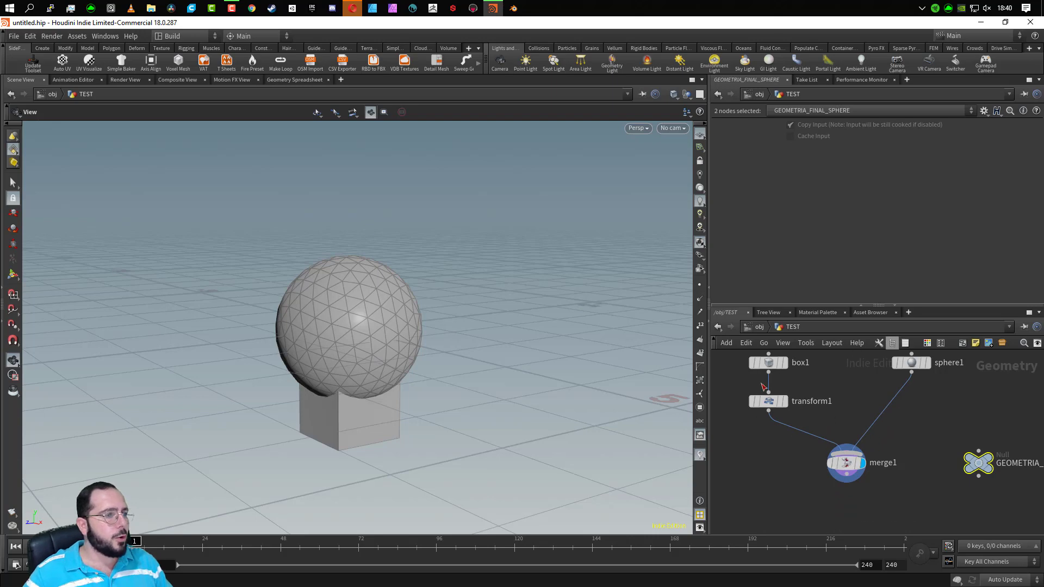
- Examine the merged sphere and box up close and from several angles, especially where they intersect
drag(390, 458, 368, 431)
scroll(341, 384, up, 6)
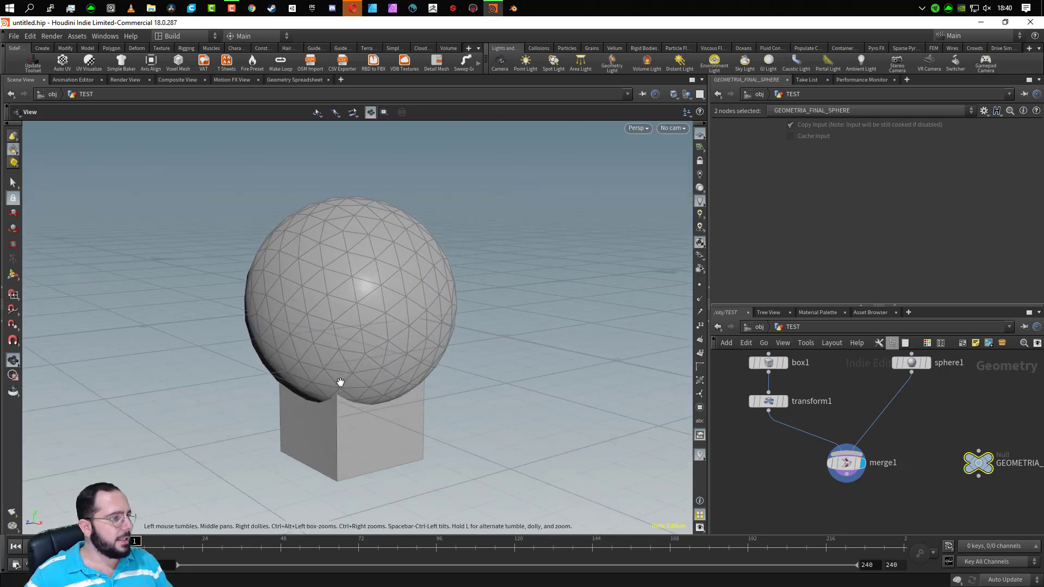
scroll(346, 403, up, 8)
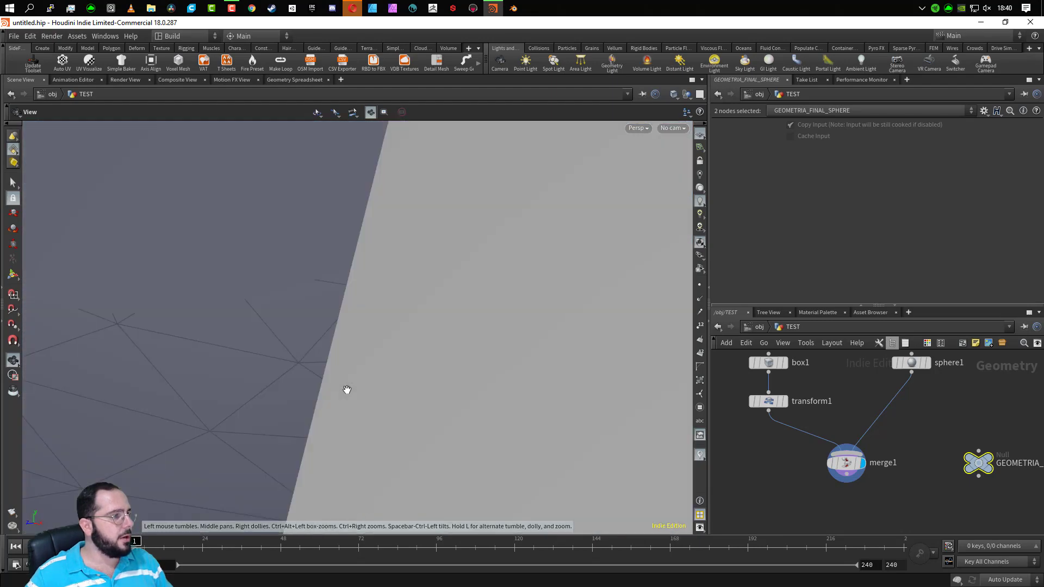
drag(309, 383, 476, 366)
scroll(252, 376, down, 2)
scroll(252, 376, down, 10)
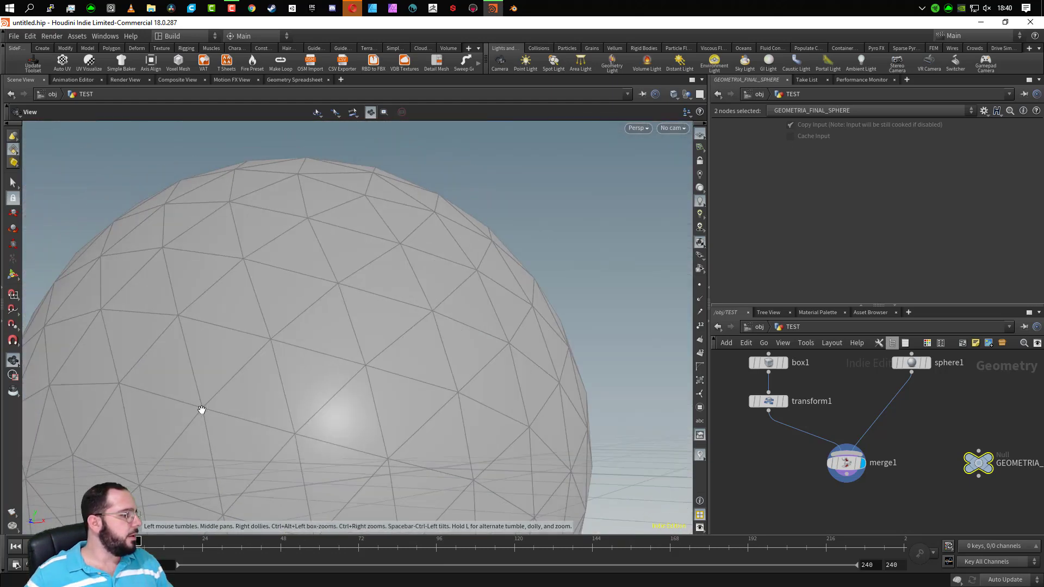
drag(201, 409, 308, 324)
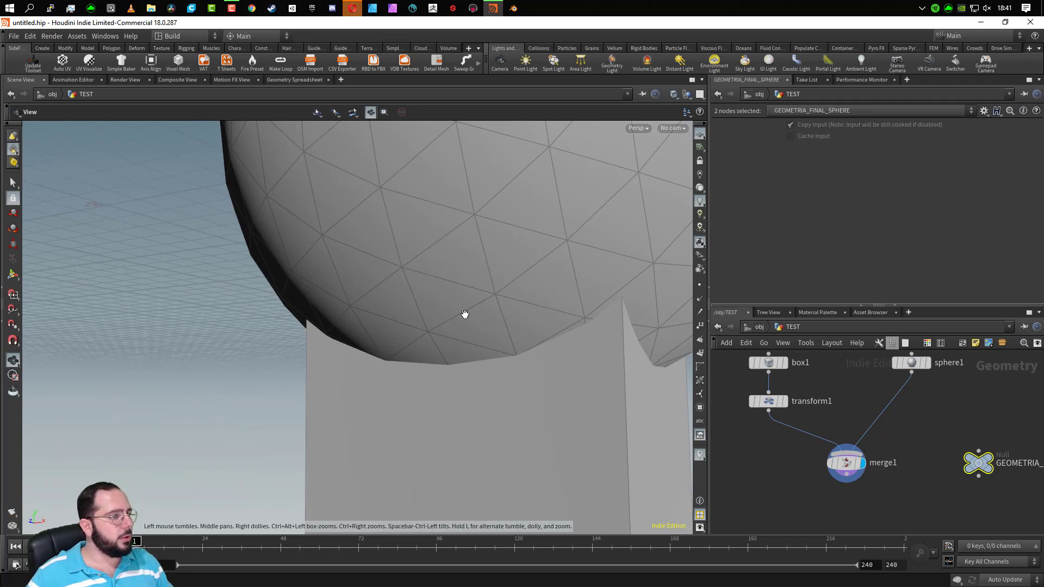
scroll(511, 391, down, 15)
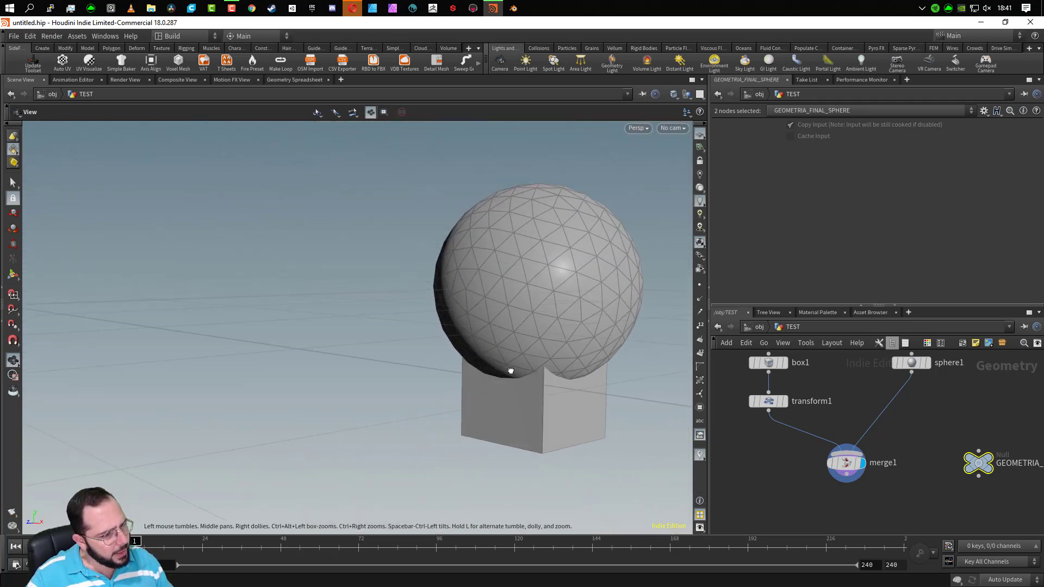
drag(511, 371, 434, 373)
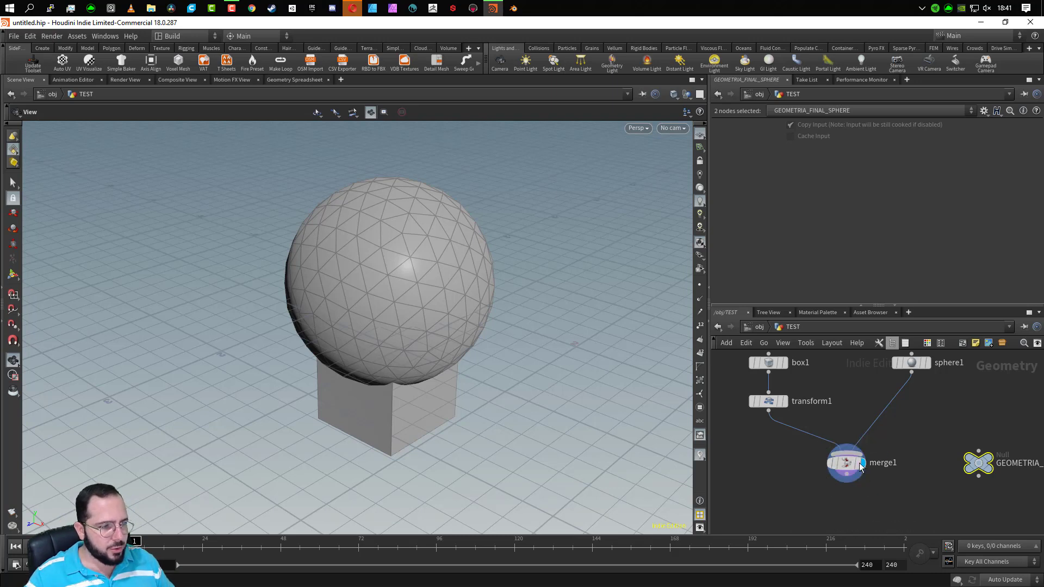
mouse_move(861, 465)
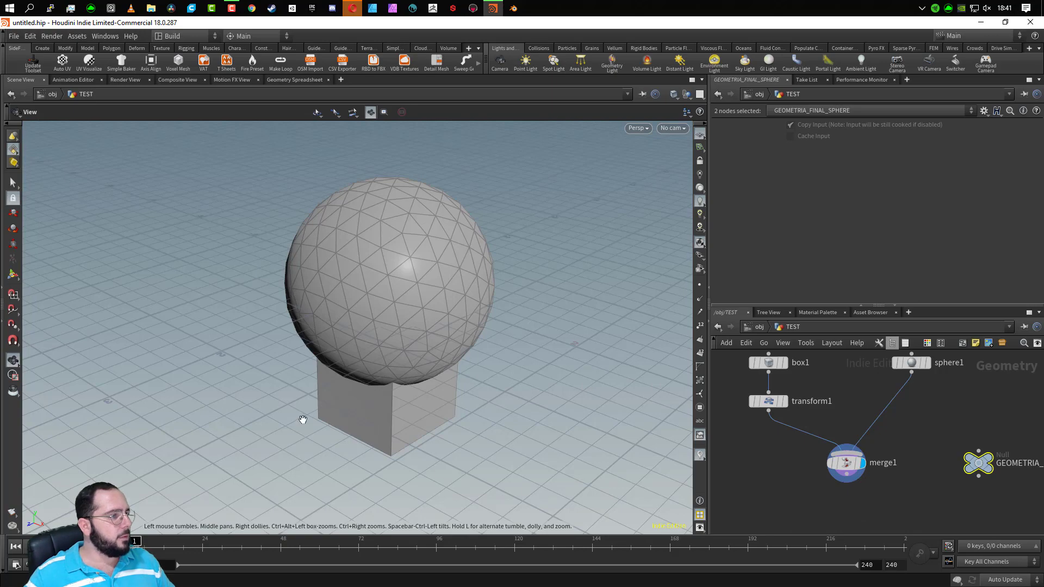
mouse_move(303, 419)
mouse_down()
mouse_move(394, 429)
mouse_move(294, 414)
mouse_up()
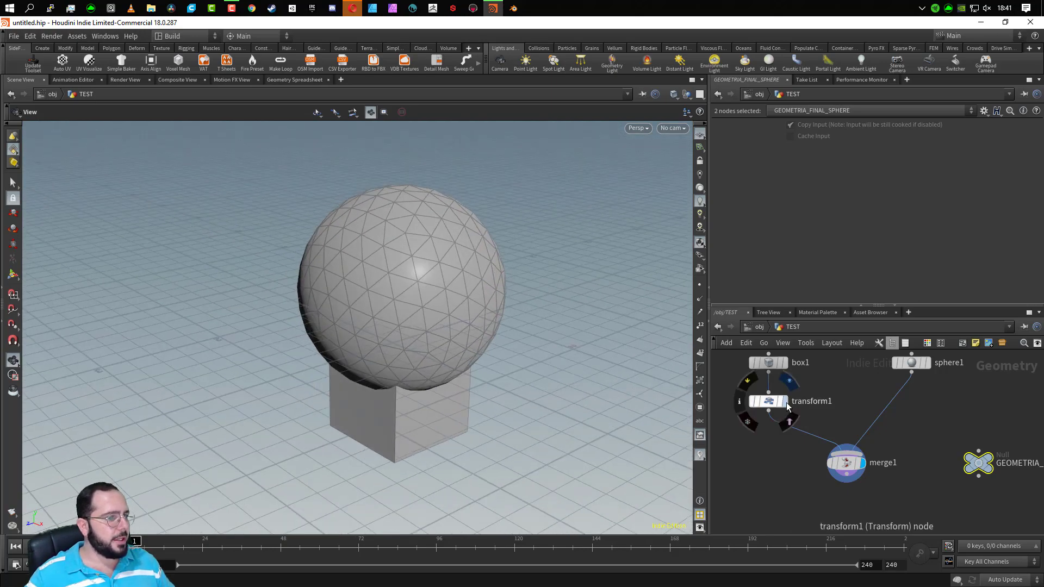
- Display transform1 and sphere1 one after the other to view each branch separately
click(784, 401)
click(928, 365)
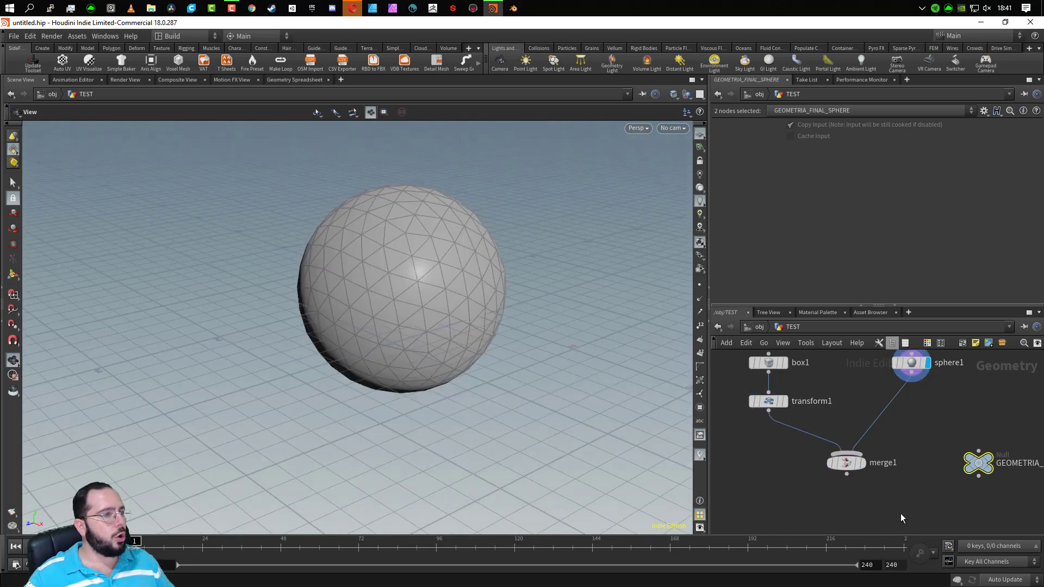
drag(464, 397, 495, 398)
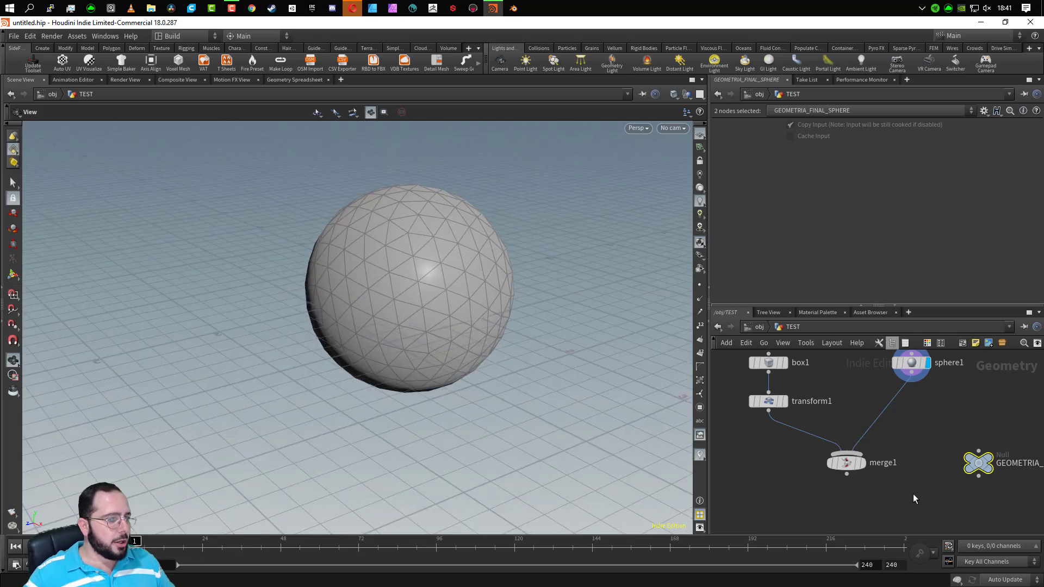
- Disconnect merge1 from both branches and set it aside in the network
middle_drag(913, 494, 880, 500)
drag(808, 468, 1012, 502)
middle_drag(890, 457, 850, 484)
scroll(851, 484, down, 3)
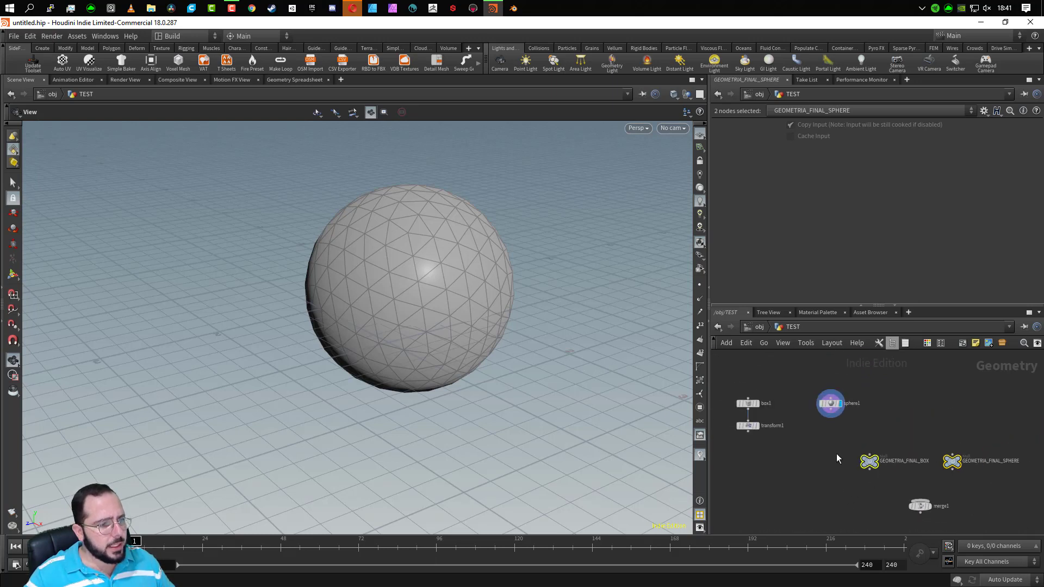
- Place GEOMETRIA_FINAL_BOX below transform1 and GEOMETRIA_FINAL_SPHERE below sphere1, and select merge1
drag(827, 438, 973, 476)
drag(872, 461, 752, 465)
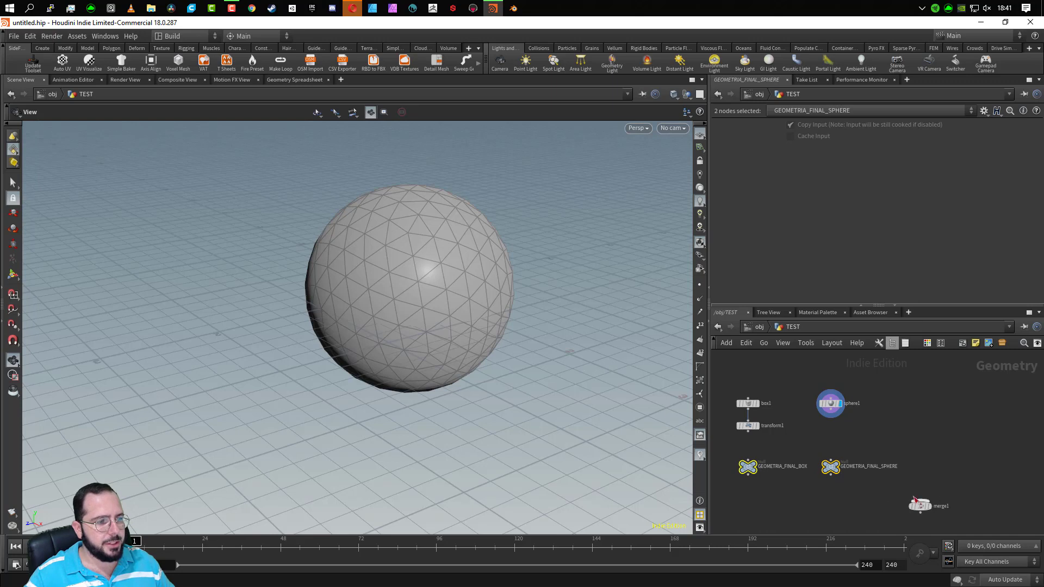
middle_drag(812, 511, 872, 511)
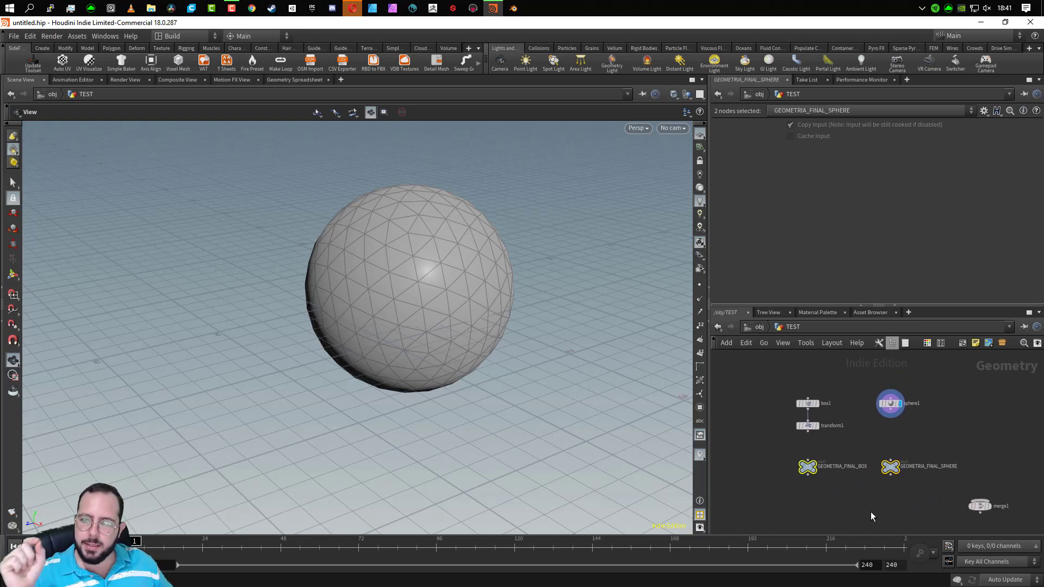
click(992, 511)
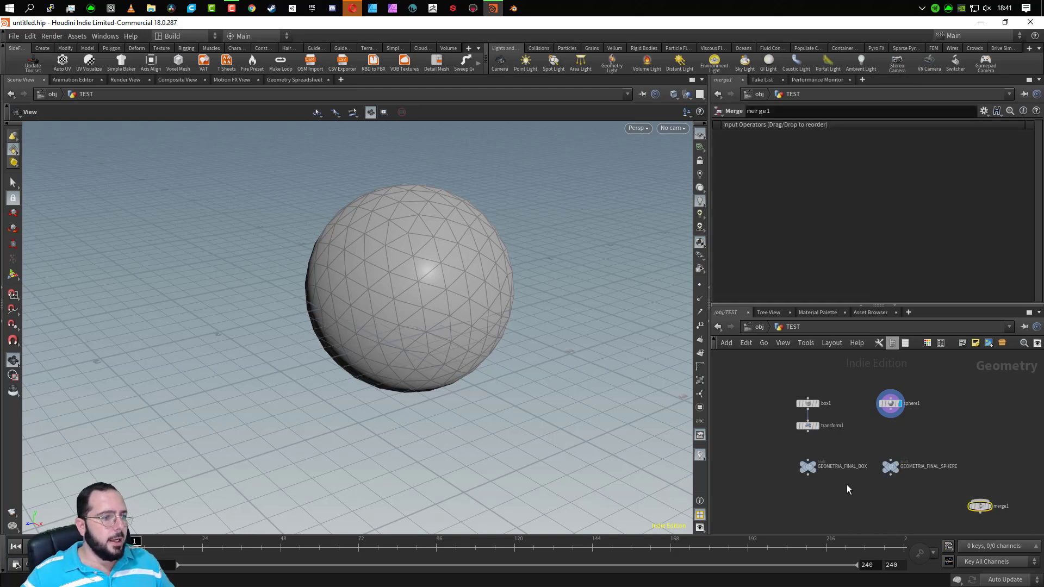
- Wire transform1 into GEOMETRIA_FINAL_BOX and sphere1 into GEOMETRIA_FINAL_SPHERE
scroll(875, 477, up, 3)
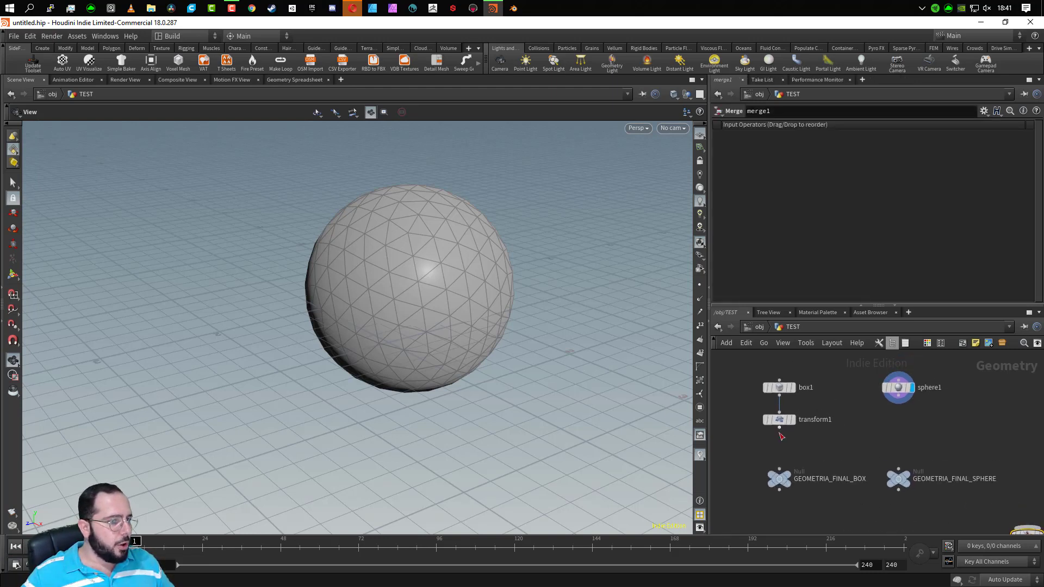
click(780, 428)
click(780, 468)
click(898, 468)
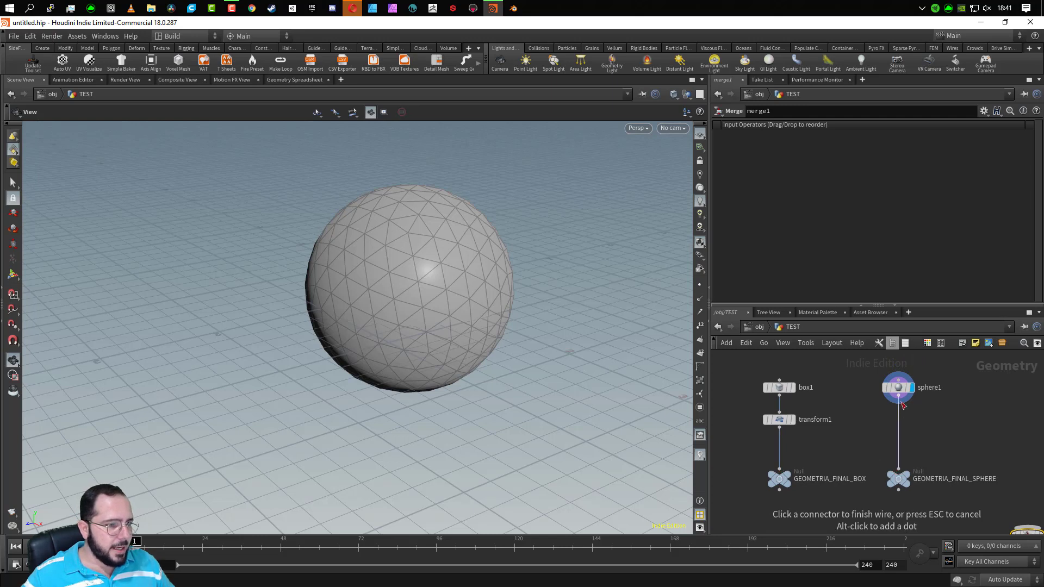
click(900, 401)
- Display GEOMETRIA_FINAL_BOX and GEOMETRIA_FINAL_SPHERE in turn to check the reconnected branches
middle_drag(924, 522, 880, 466)
click(752, 407)
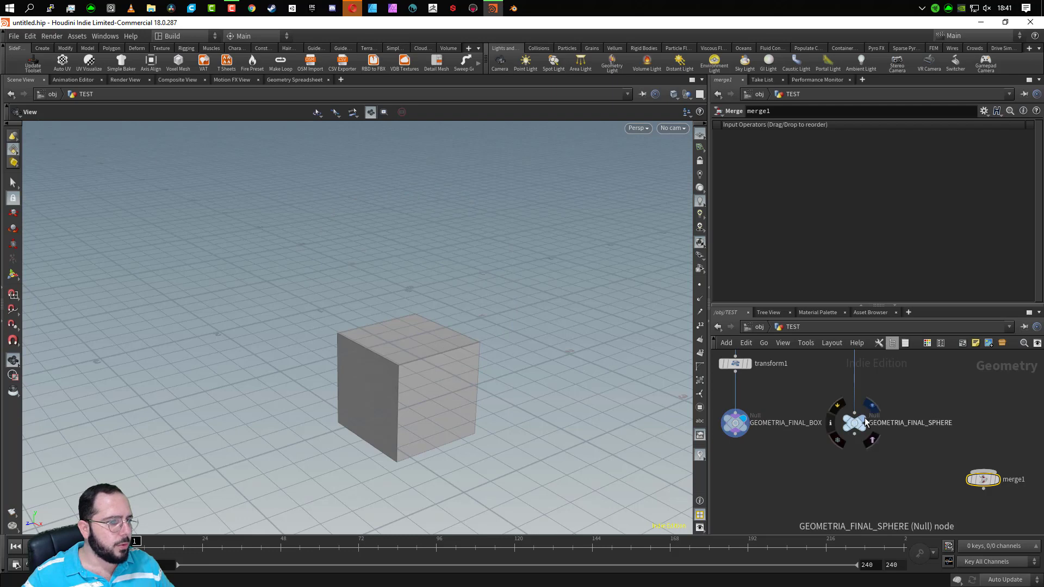
click(872, 405)
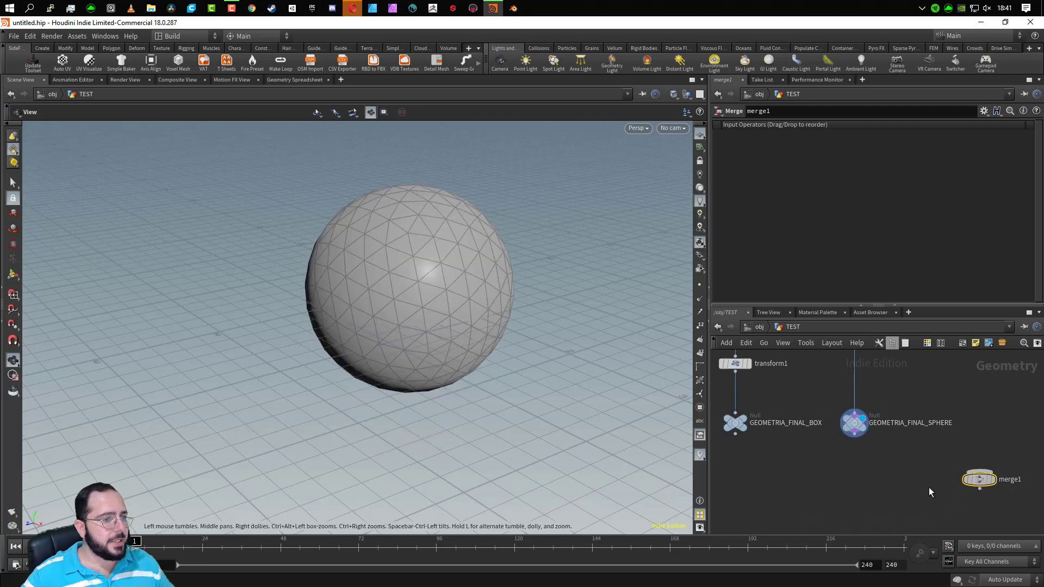
- Select both final nulls together and wire them into merge1, placed beneath and between them
key(l)
drag(729, 455, 858, 420)
click(735, 434)
click(798, 474)
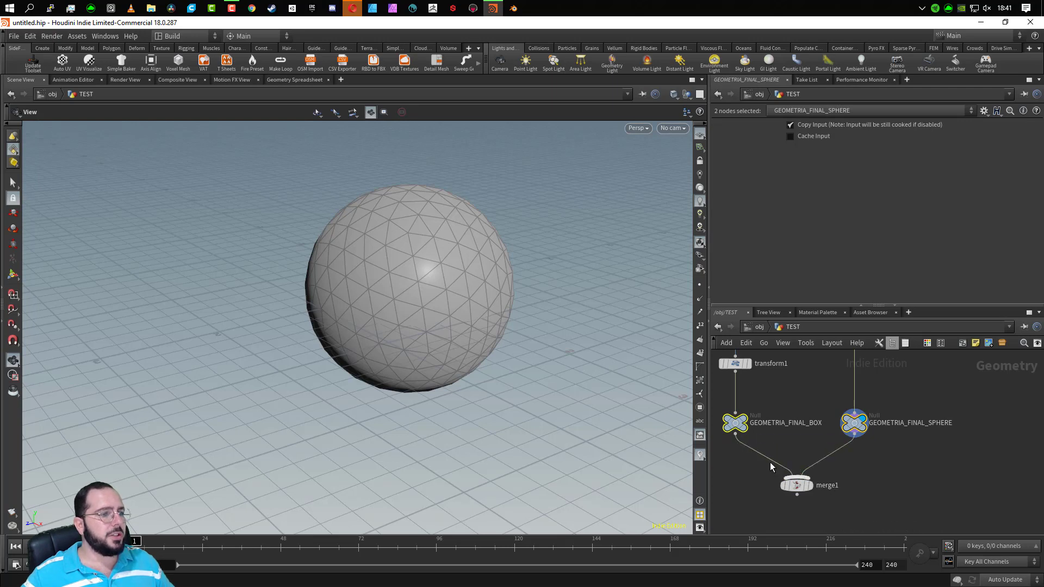
drag(737, 461, 847, 467)
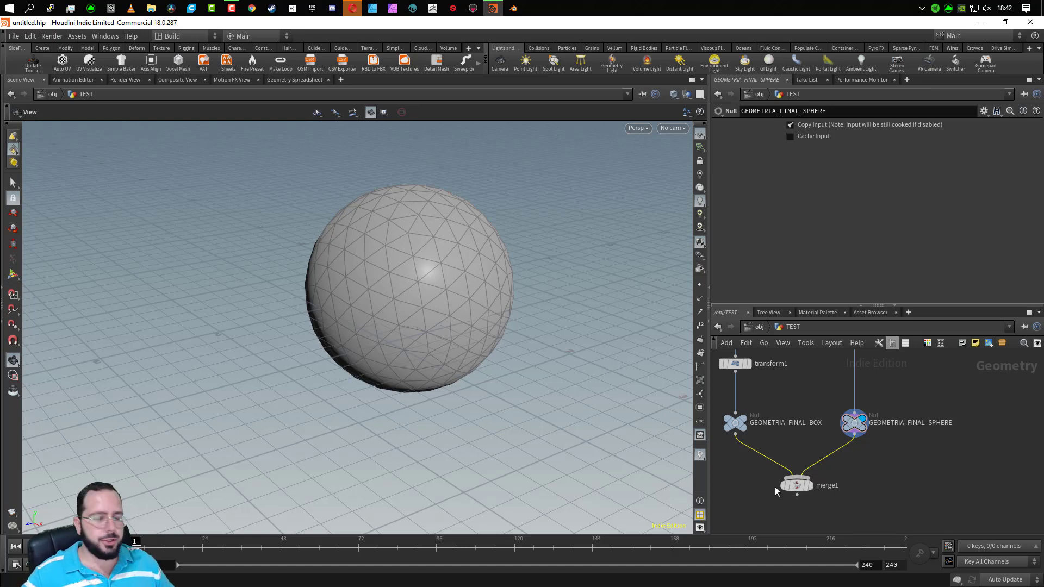
- Delete merge1 and add an Object Merge node beneath the two final nulls
drag(890, 460, 770, 511)
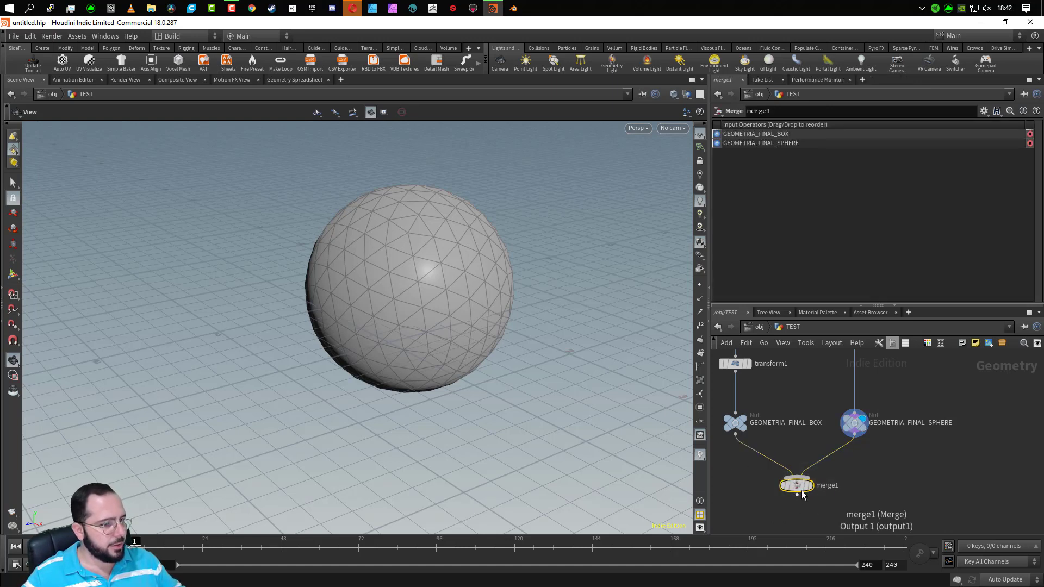
mouse_move(799, 488)
key(Delete)
key(Tab)
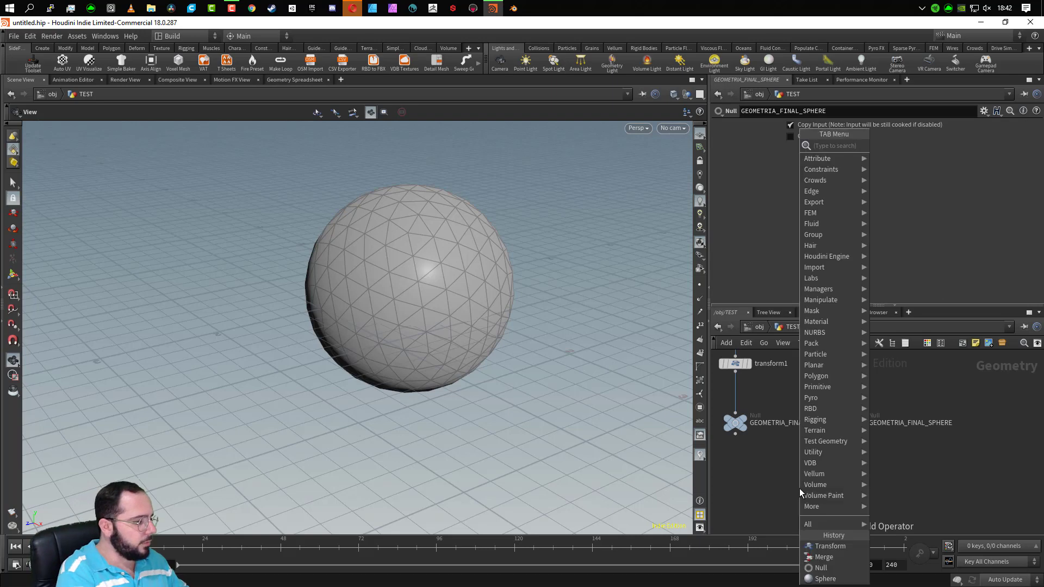
text(merge)
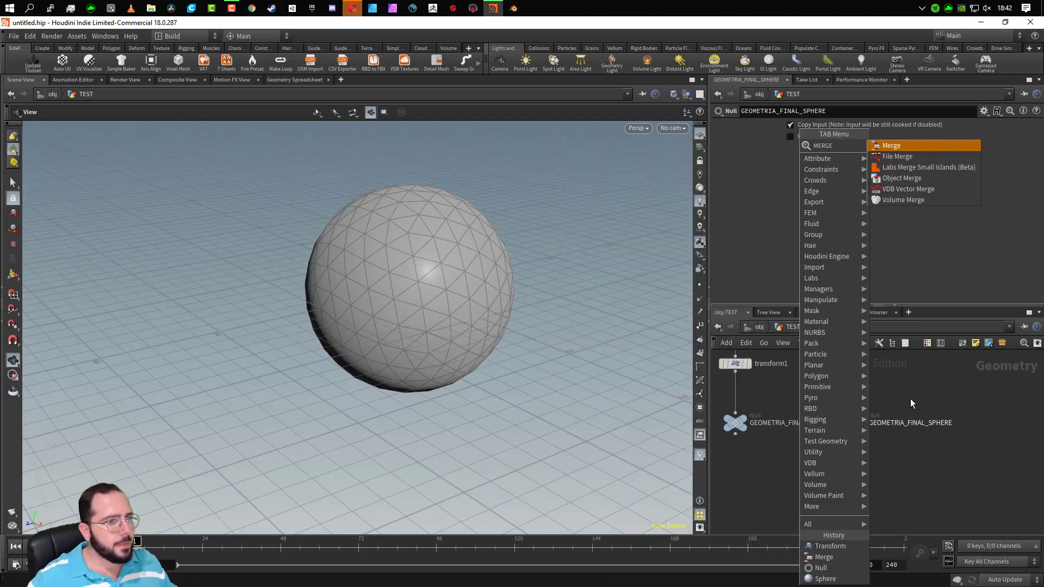
click(914, 179)
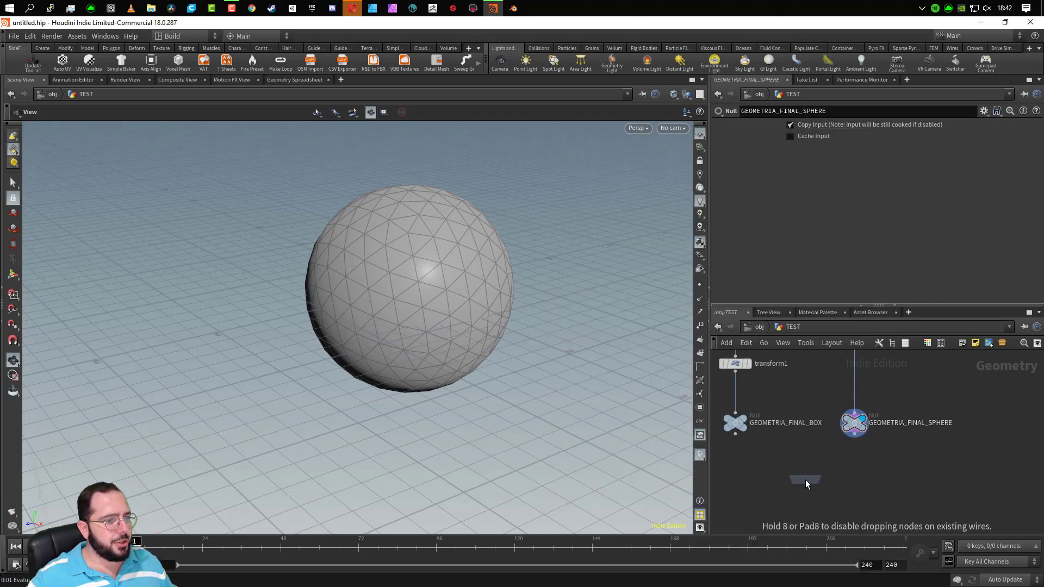
click(802, 474)
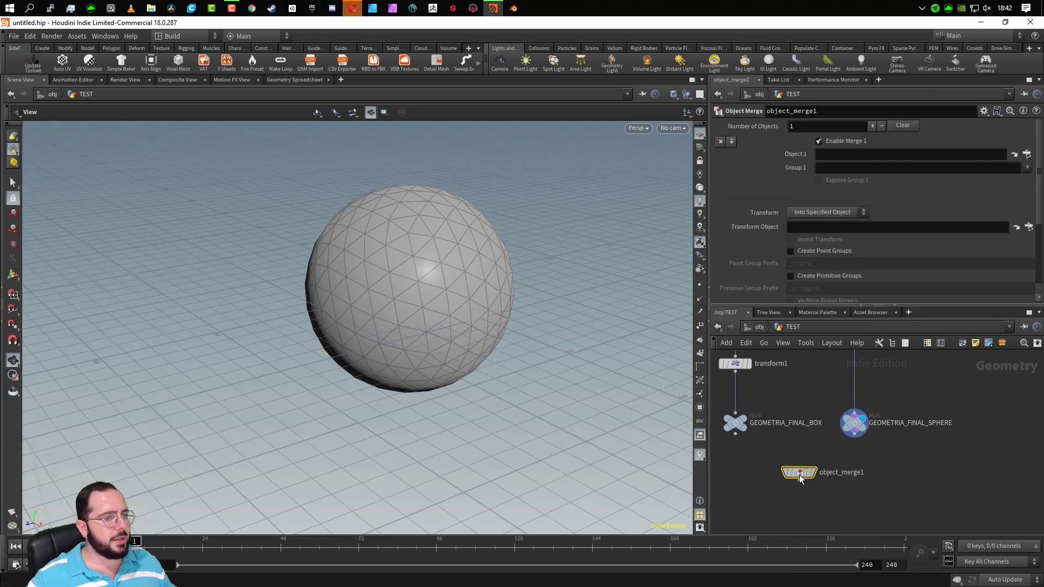
scroll(801, 473, up, 5)
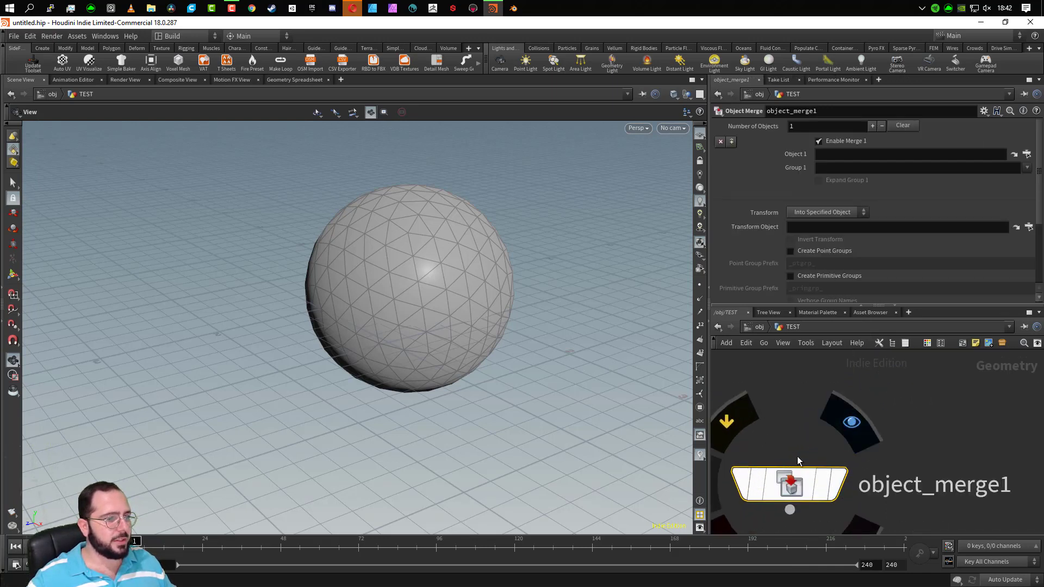
scroll(795, 464, down, 5)
middle_drag(872, 487, 897, 497)
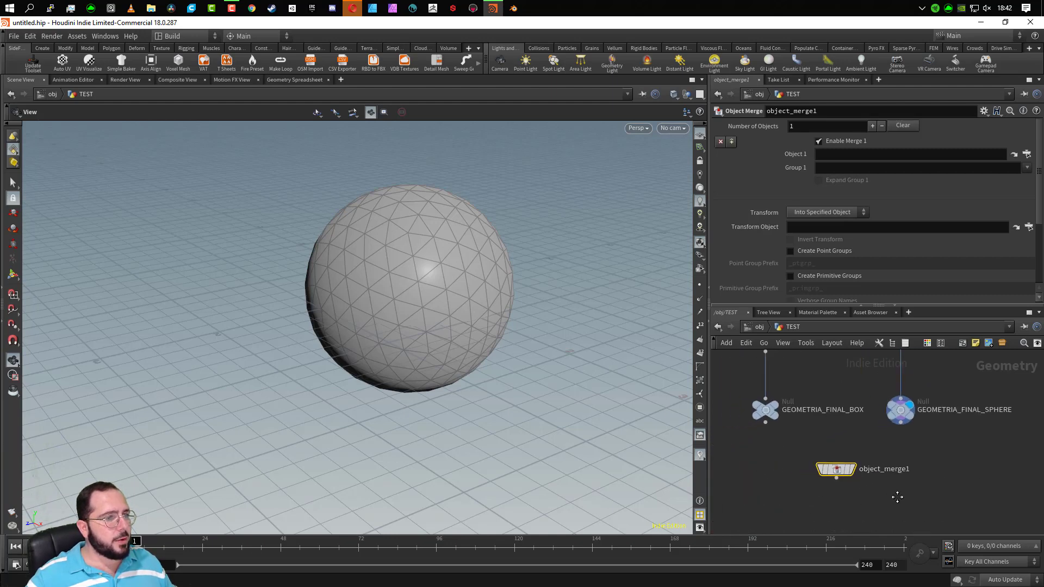
scroll(943, 468, down, 1)
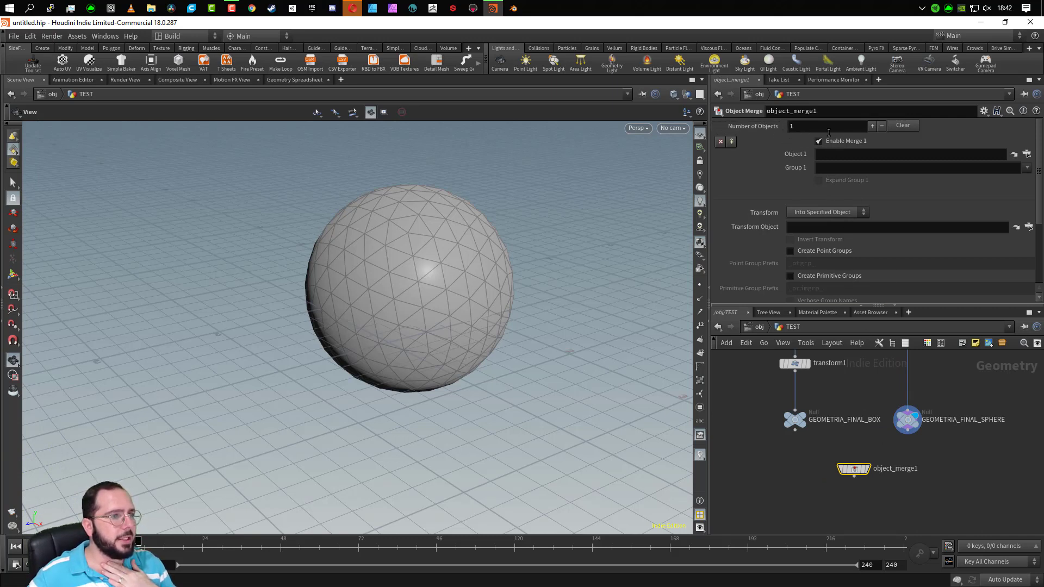
- Set object_merge1 to two objects, referencing GEOMETRIA_FINAL_BOX as Object 1 and GEOMETRIA_FINAL_SPHERE as Object 2
click(872, 127)
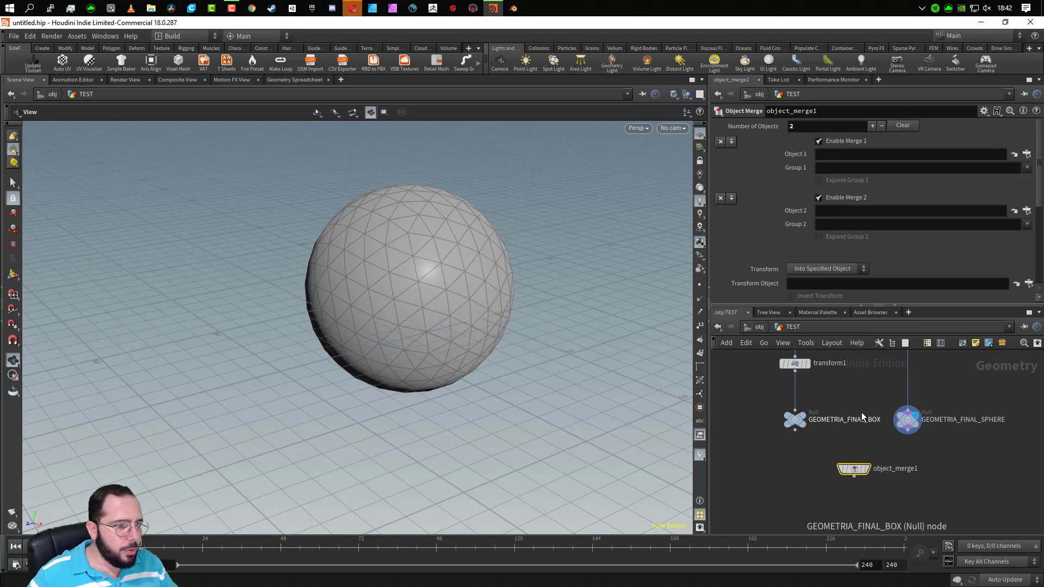
mouse_move(795, 420)
drag(795, 421, 848, 154)
mouse_move(907, 423)
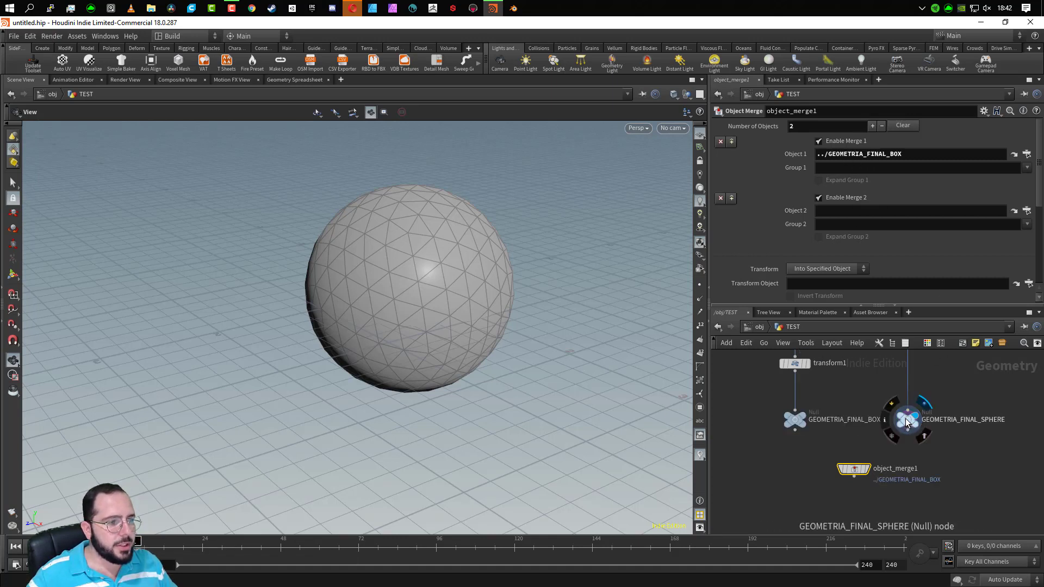
drag(907, 423, 852, 214)
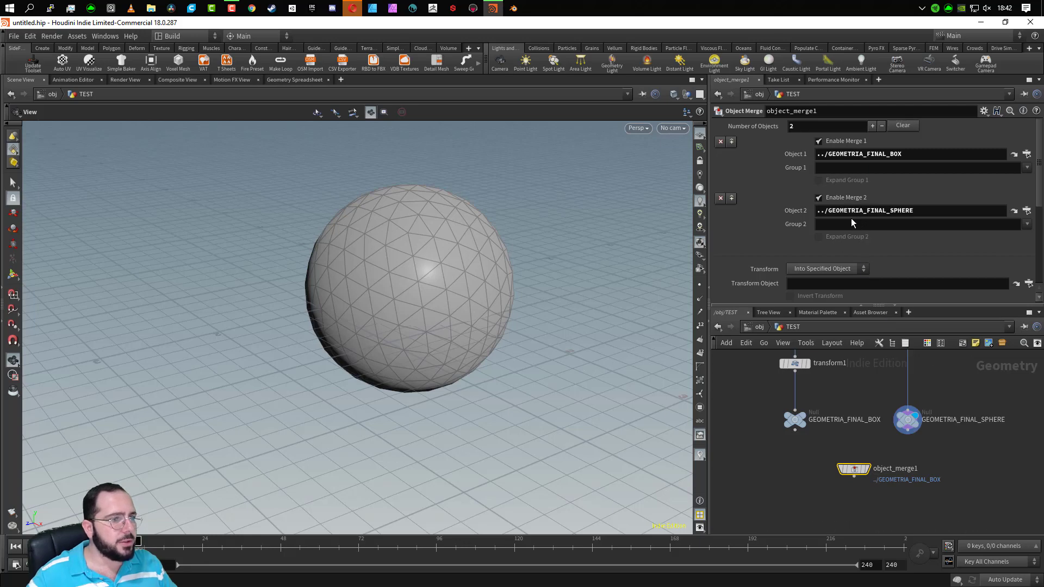
- Display object_merge1 to check the combined box and sphere, and nudge the node slightly beneath the two final nulls
click(868, 470)
drag(644, 444, 536, 389)
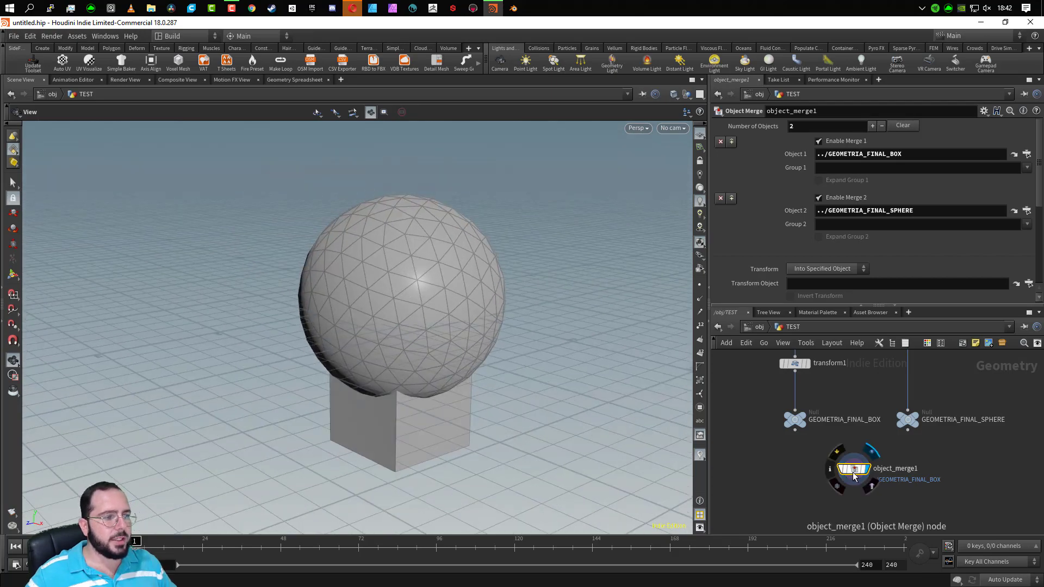
drag(855, 470, 858, 474)
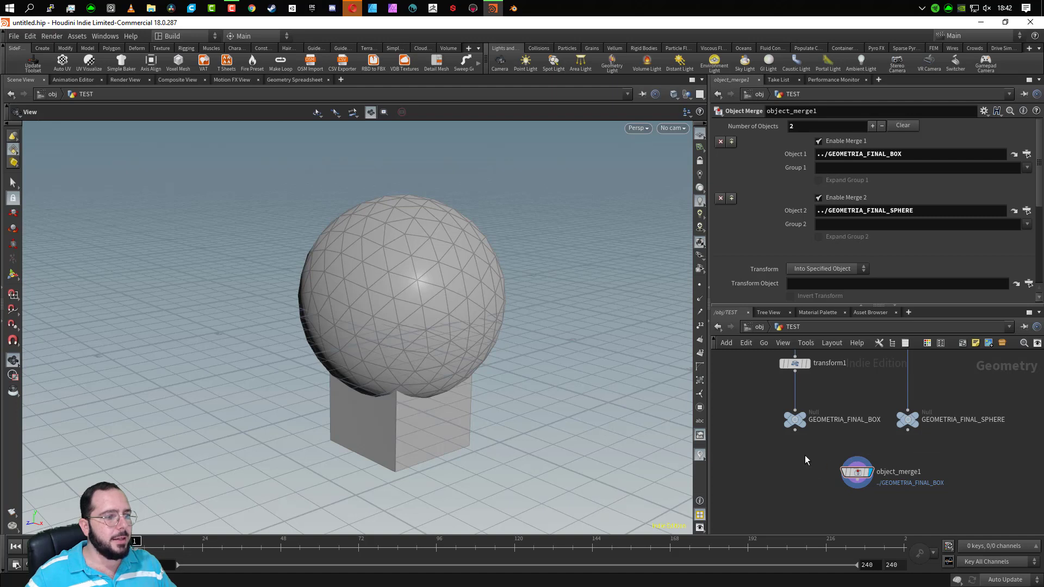
drag(751, 396, 974, 437)
click(857, 473)
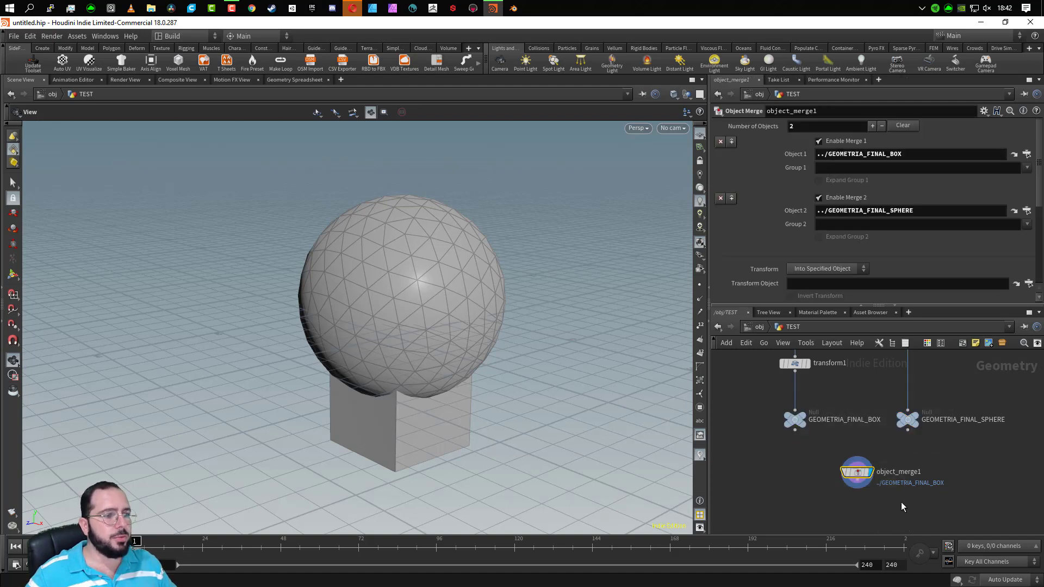
- Examine the unwired object_merge1 in the network and its transform, group creation, path and packing parameters
scroll(912, 496, down, 5)
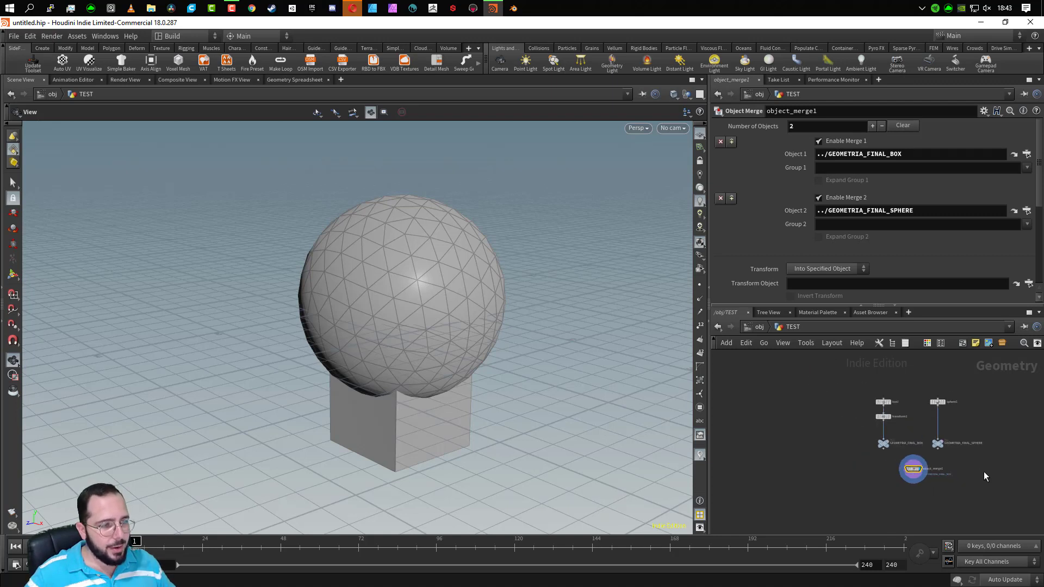
middle_drag(974, 477, 829, 464)
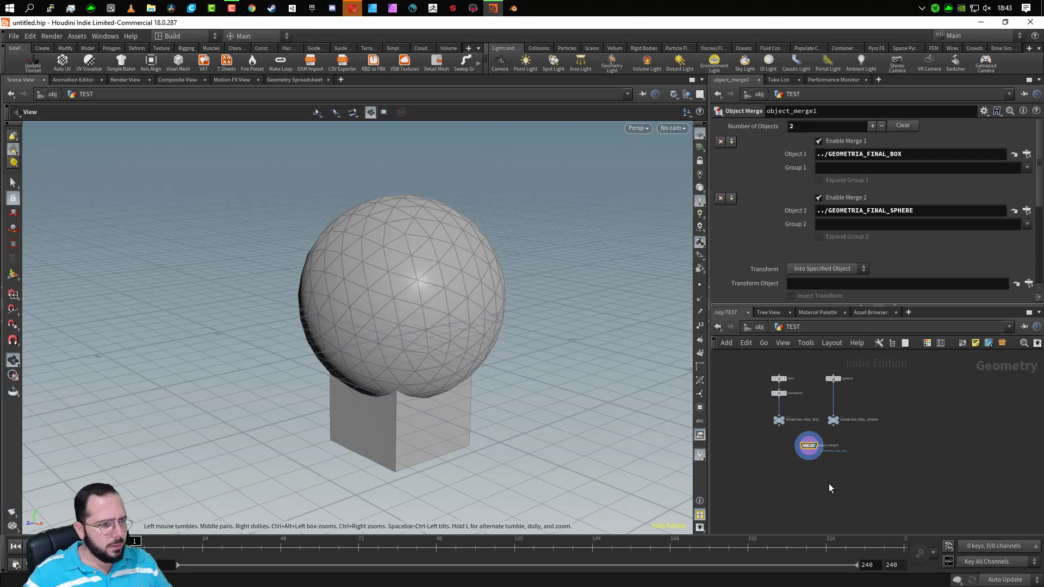
scroll(824, 468, up, 3)
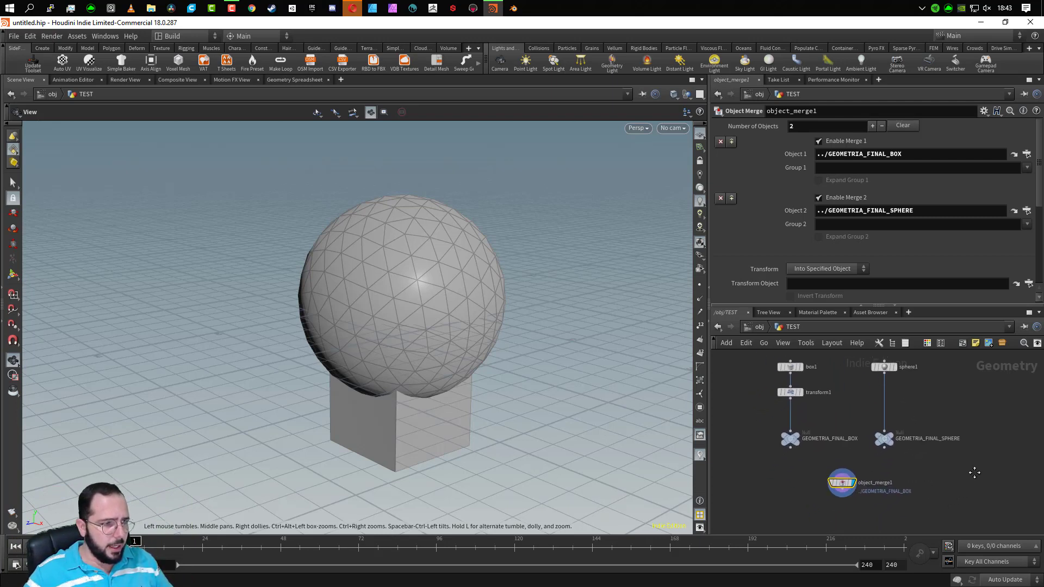
middle_drag(974, 472, 986, 464)
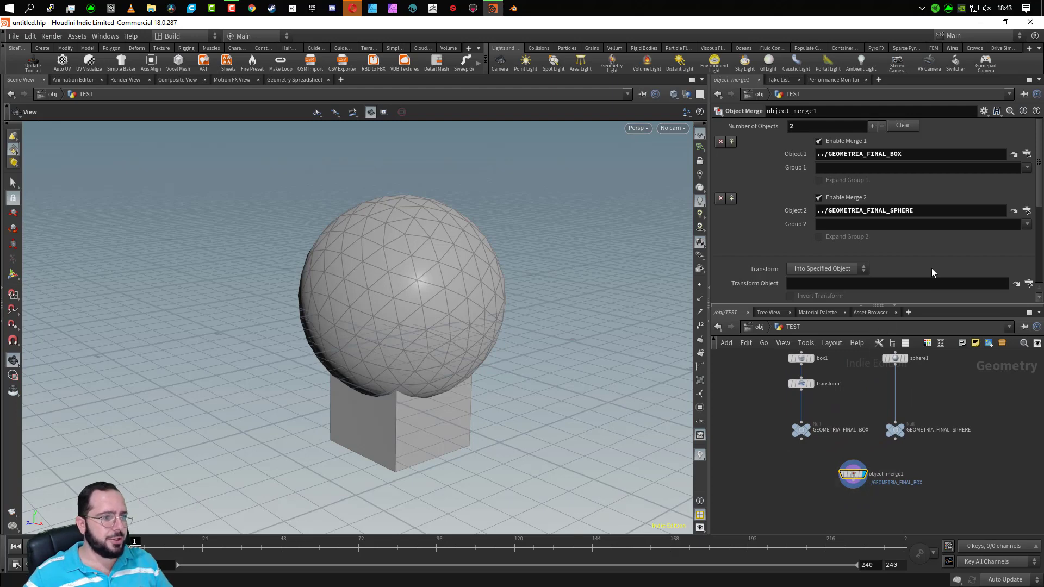
drag(346, 403, 402, 407)
scroll(886, 259, down, 5)
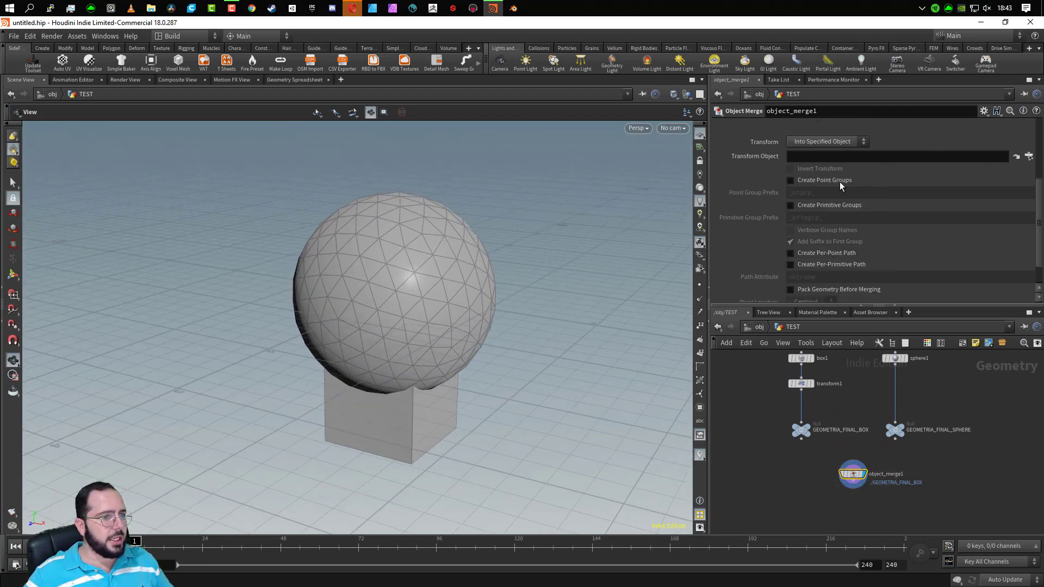
scroll(886, 234, down, 2)
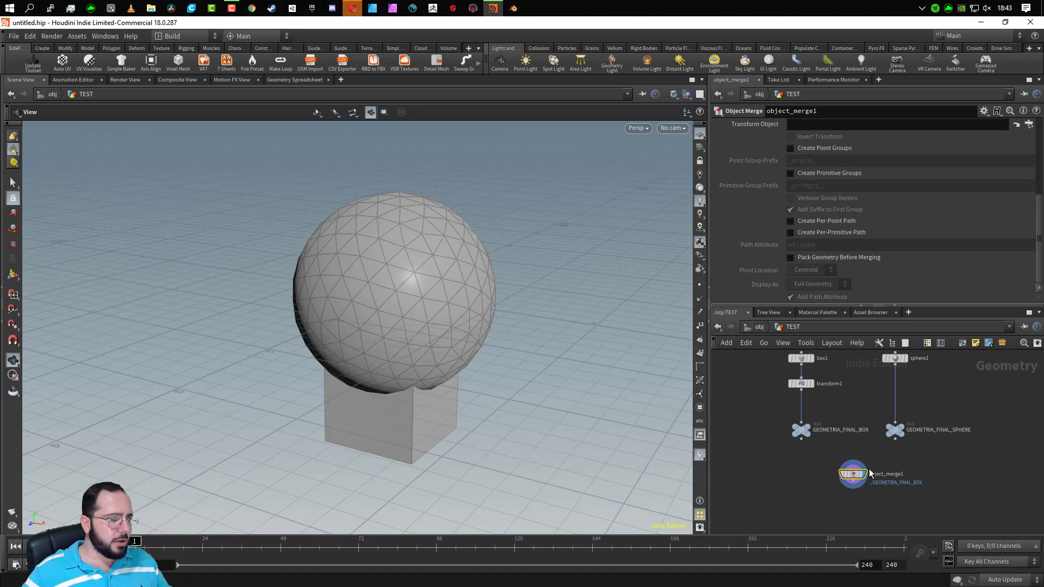
middle_drag(973, 448, 960, 473)
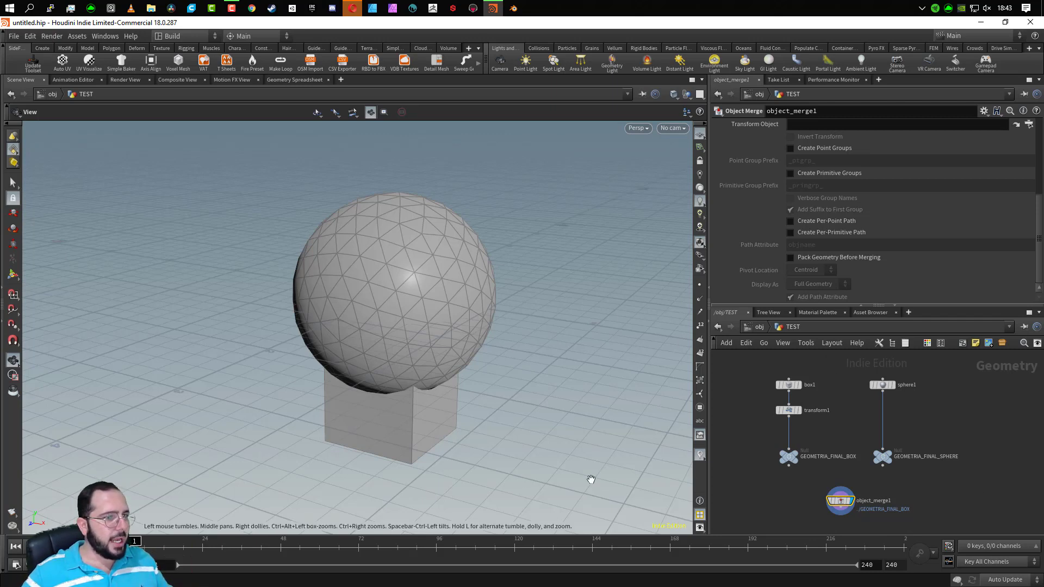
- Go up to the obj level to view the TEST geometry container, and go back inside it
click(759, 326)
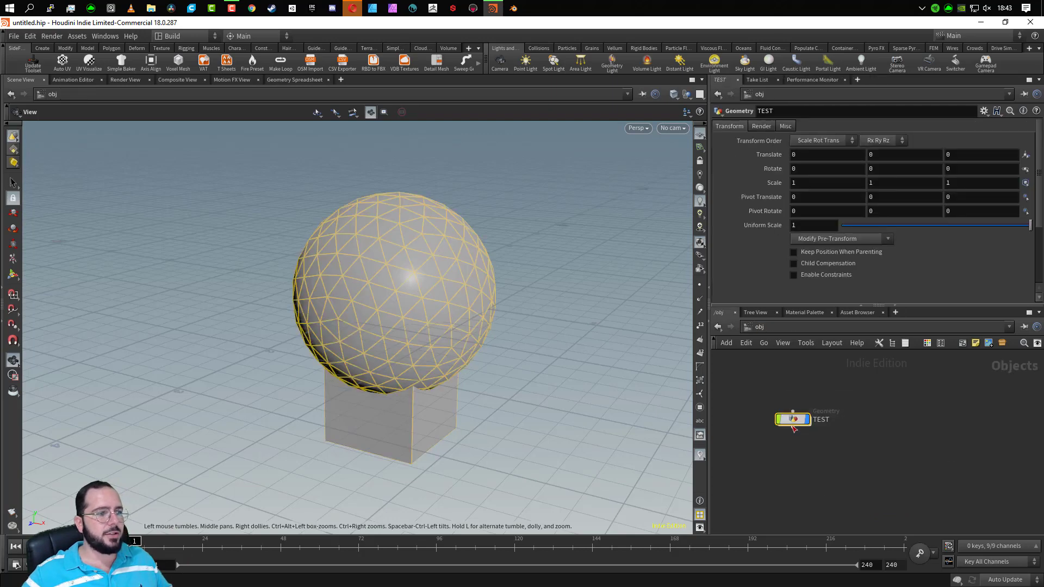
drag(793, 419, 788, 407)
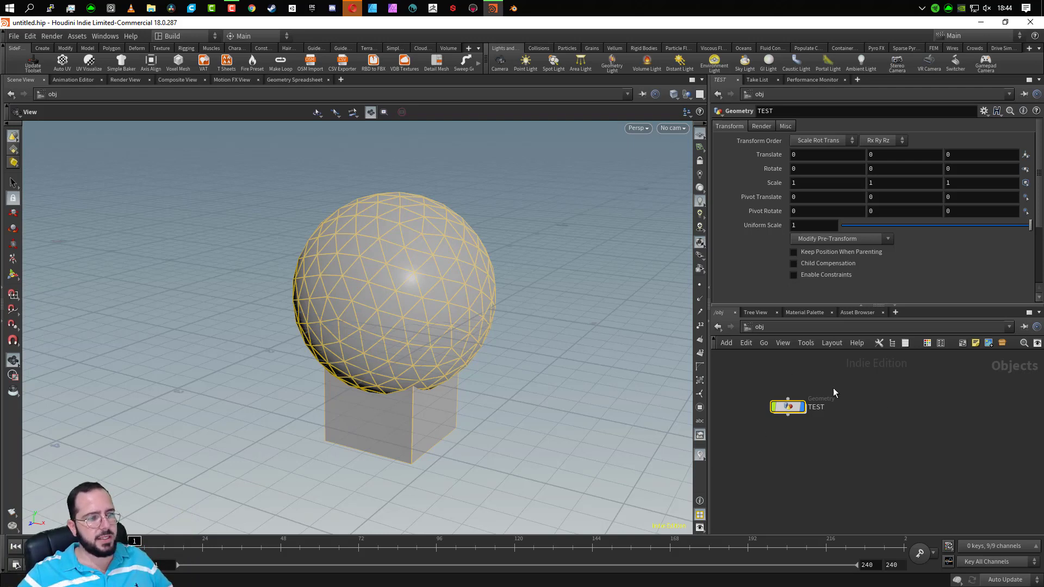
mouse_move(787, 413)
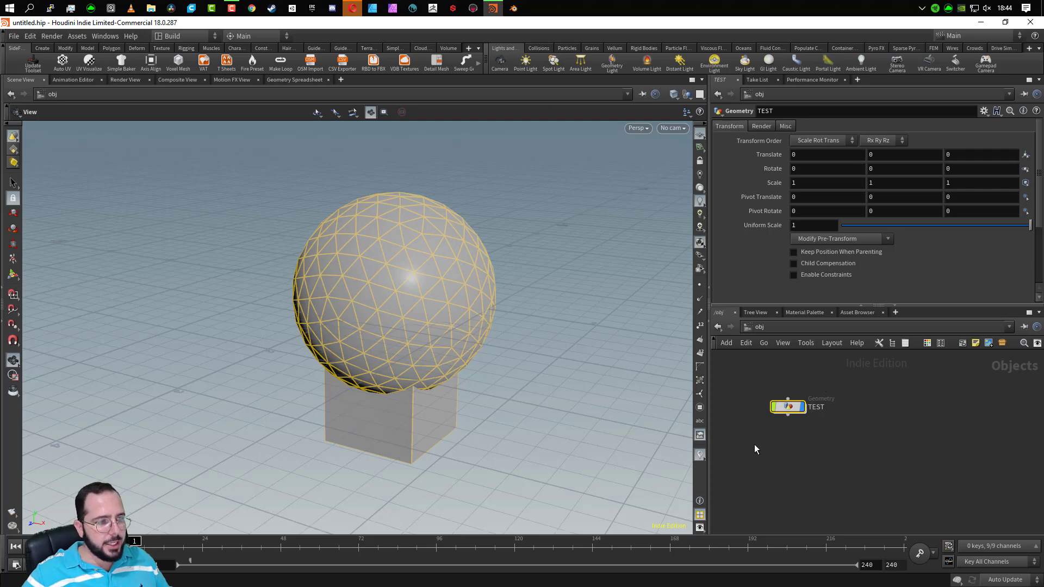
double_click(788, 408)
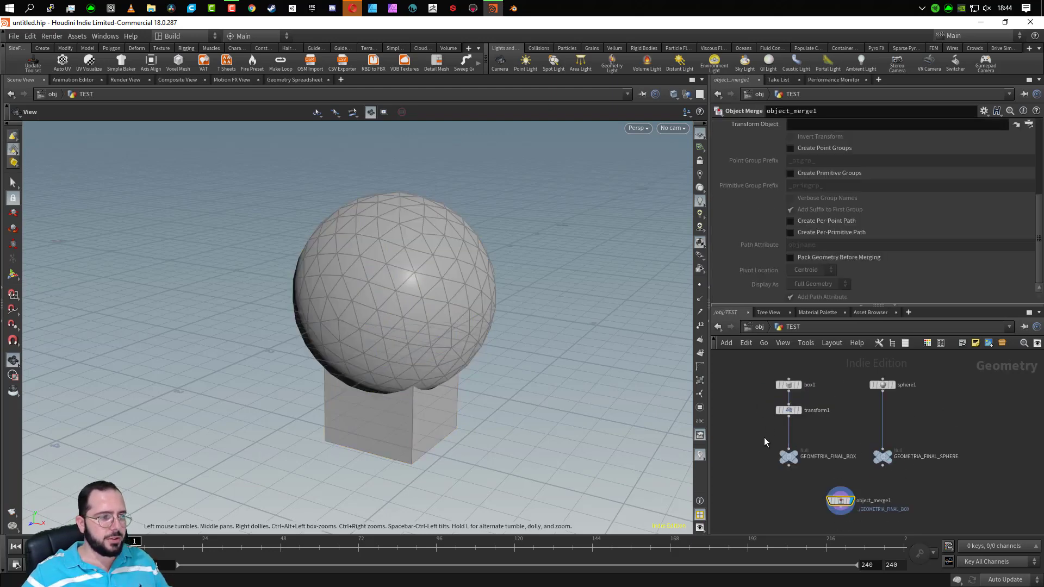
- Move object_merge1 beneath GEOMETRIA_FINAL_SPHERE and add a Merge node beside it, between the two final nulls
drag(841, 507, 882, 508)
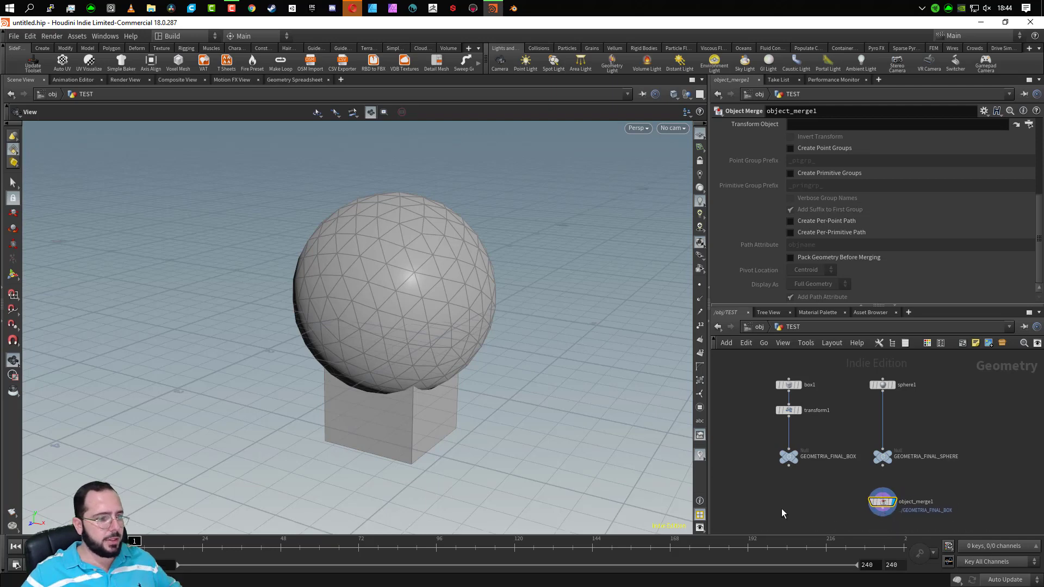
key(Tab)
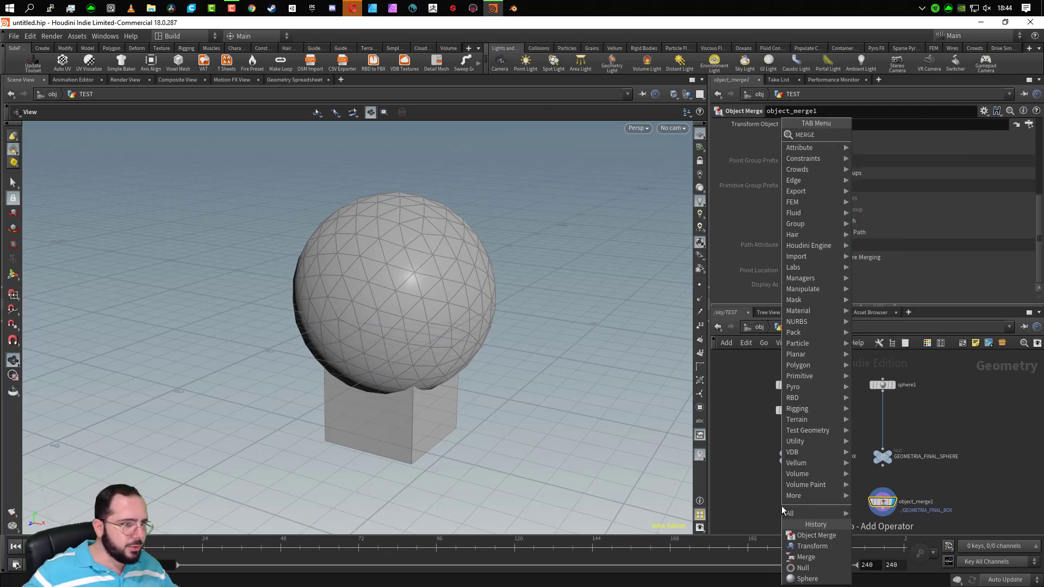
text(MERG)
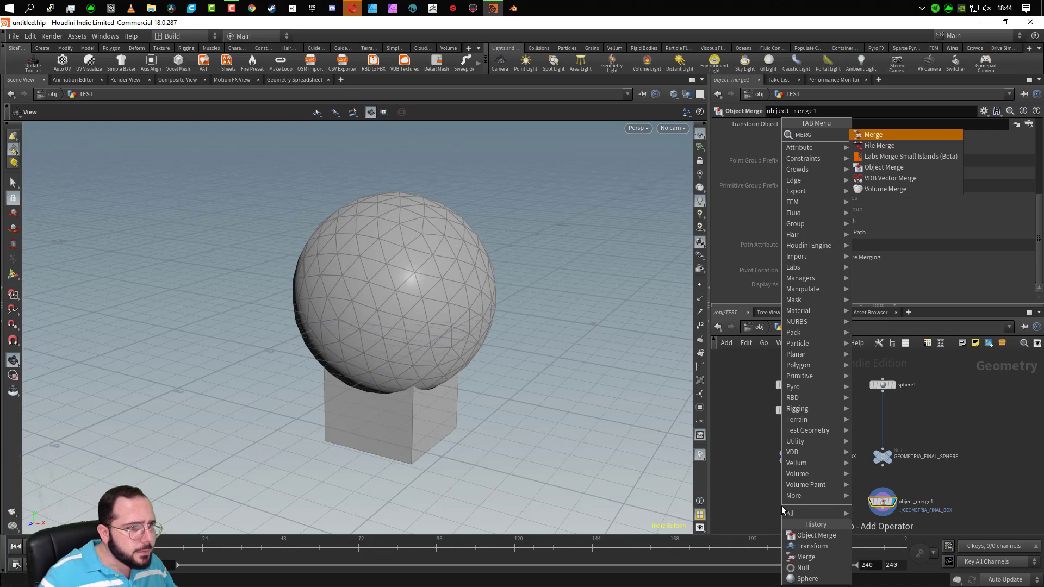
click(893, 134)
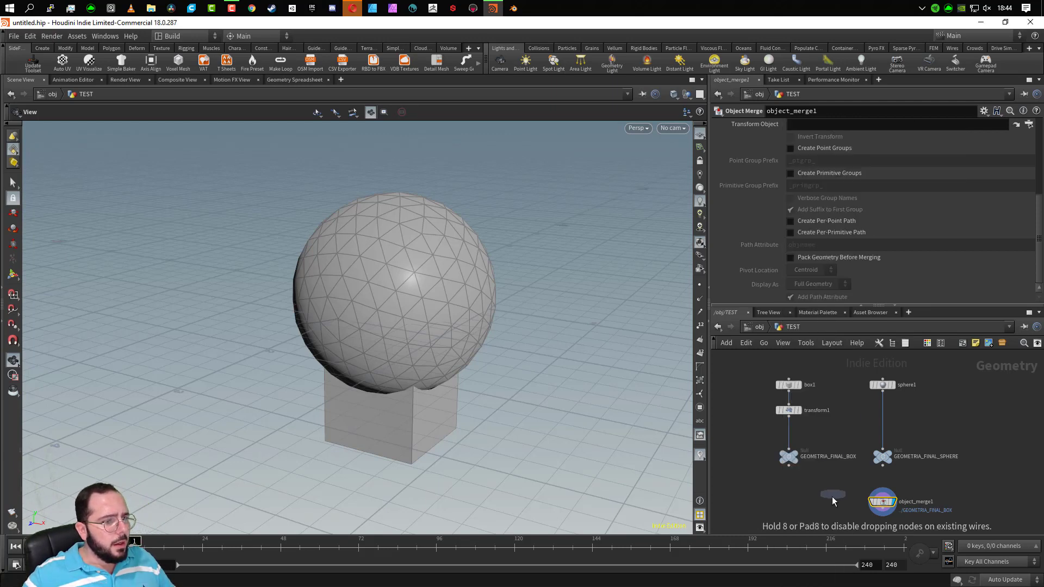
click(830, 501)
- Select both final nulls, wire them together into merge1, and display merge1
drag(749, 434, 904, 503)
click(789, 466)
click(839, 496)
click(849, 502)
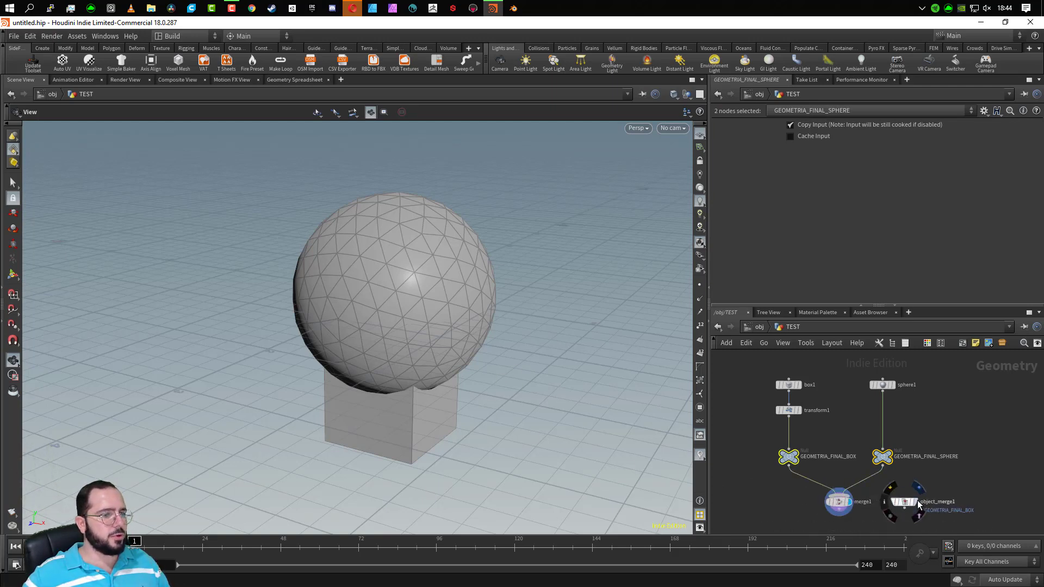
- Compare the wired merge1 with the reference-based object_merge1, examining how each connects to the two final nulls
scroll(892, 508, up, 5)
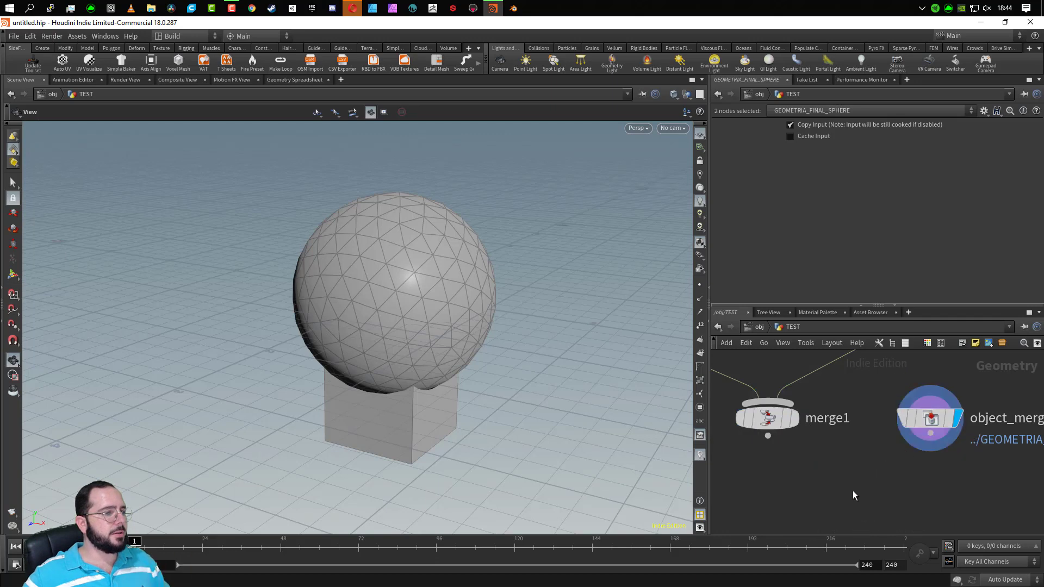
click(807, 485)
scroll(820, 482, down, 8)
middle_drag(812, 425, 837, 435)
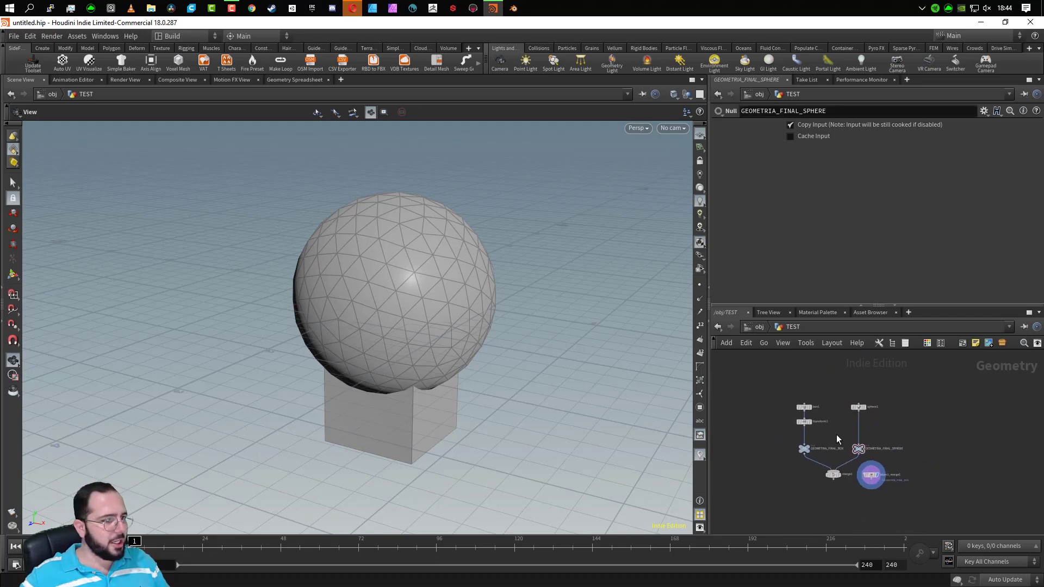
scroll(879, 492, up, 4)
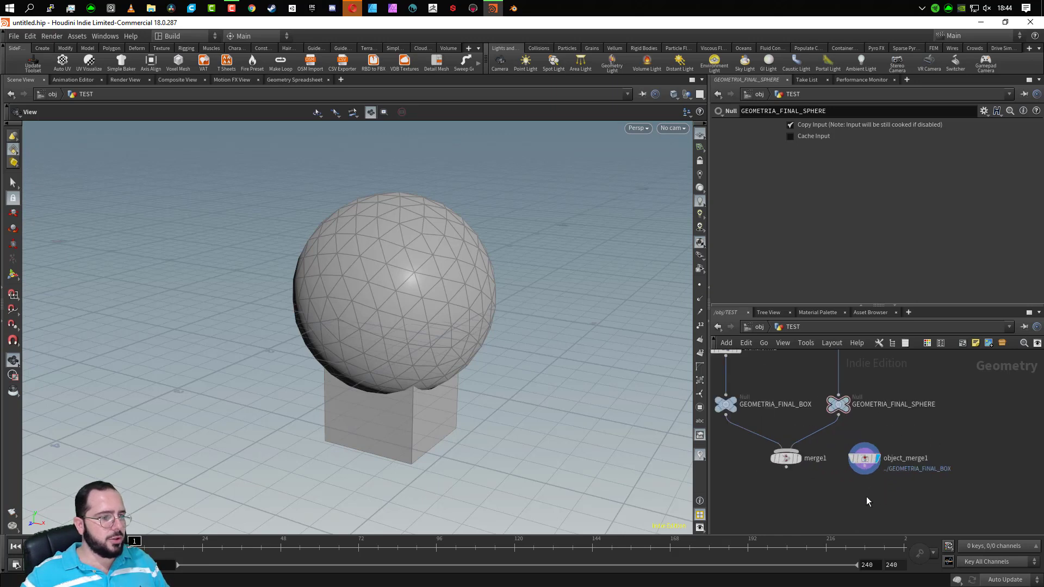
drag(754, 426, 901, 490)
drag(756, 419, 729, 425)
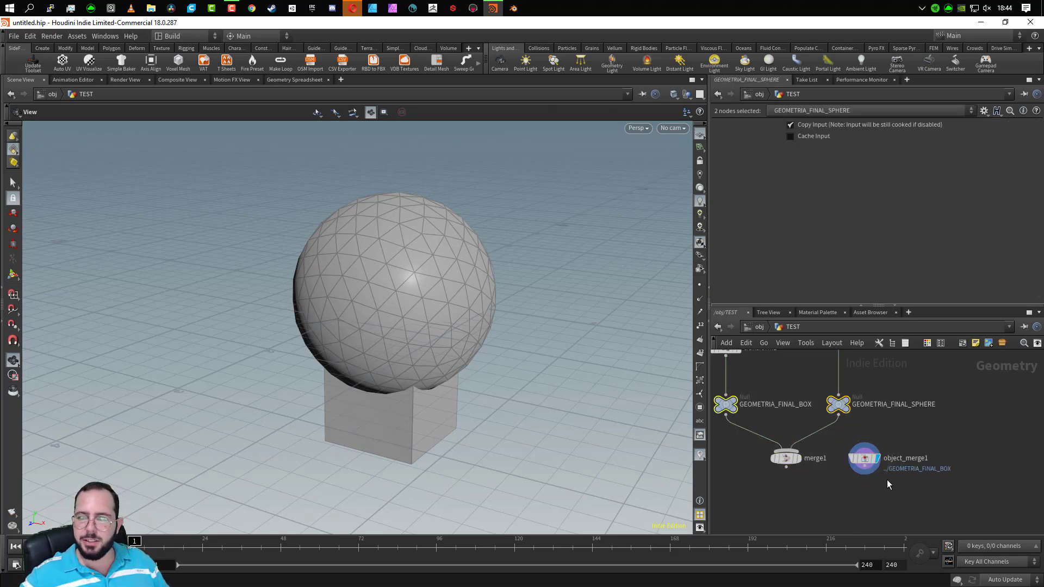
key(h)
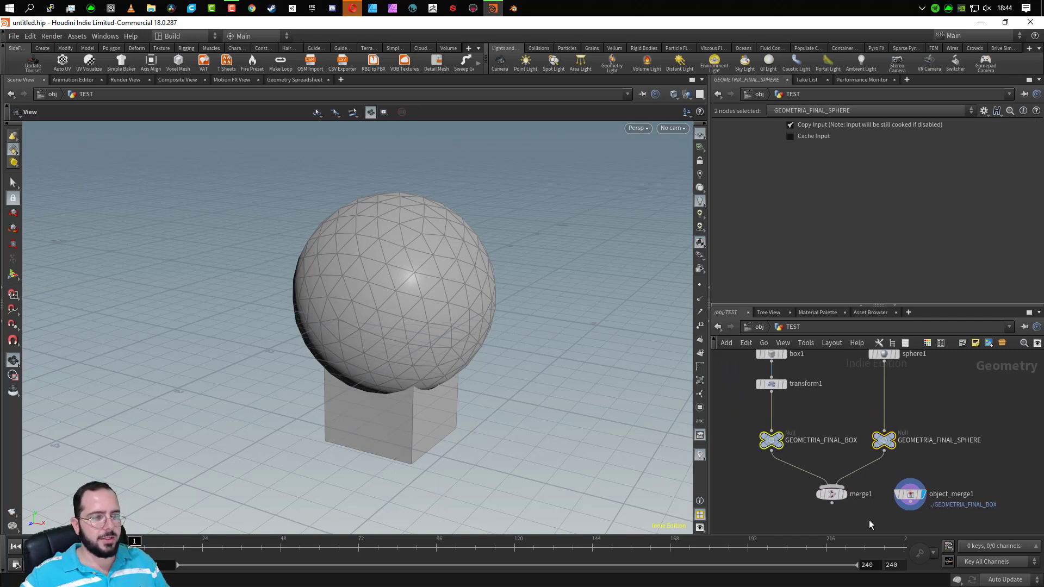